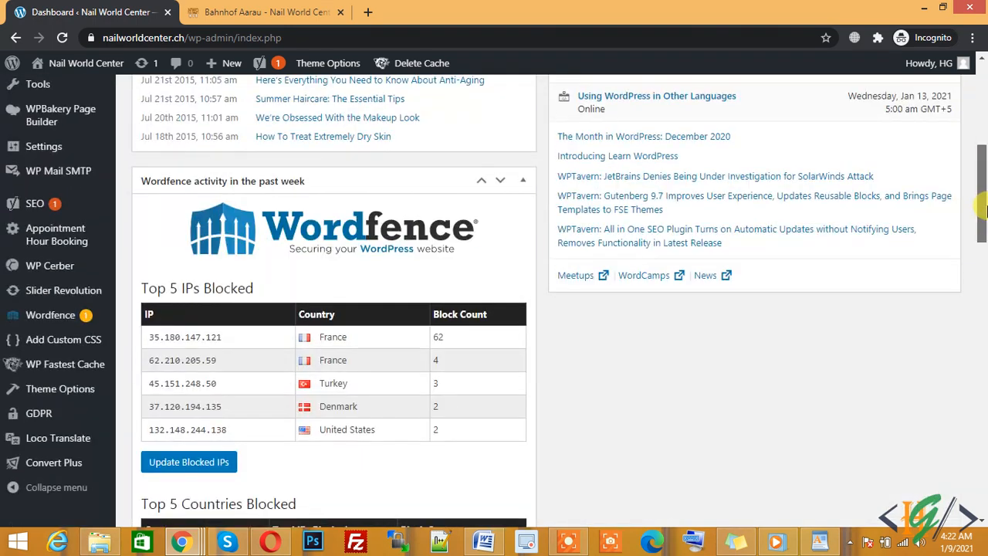
Open the Convert Plus modal popup list and view the live popup on the Bahnhof Aarau page
mouse_move(69, 479)
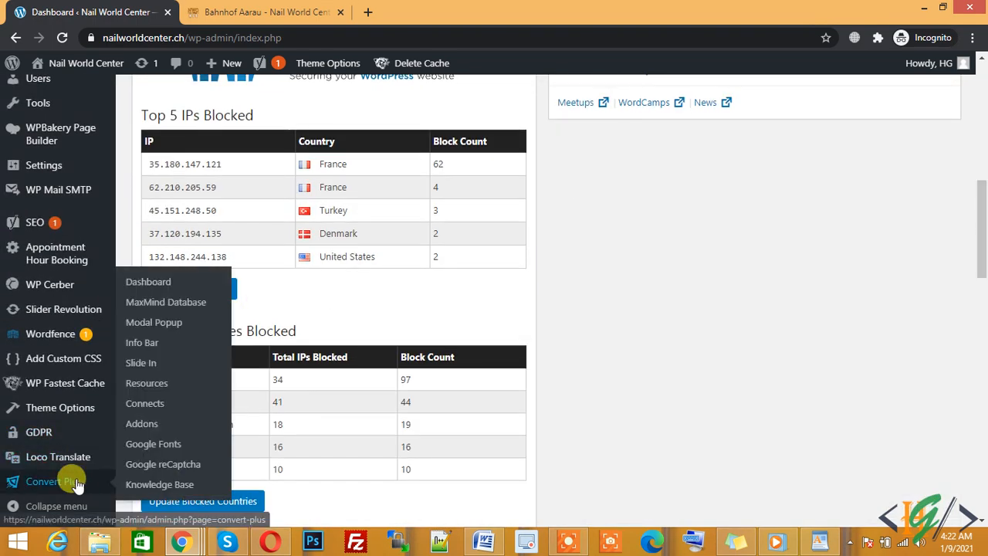
click(155, 325)
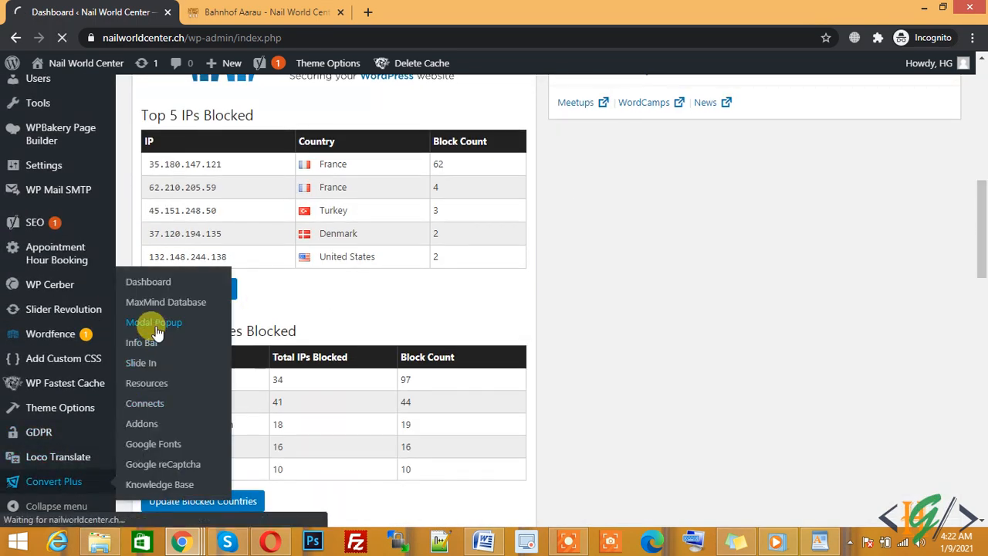
click(267, 9)
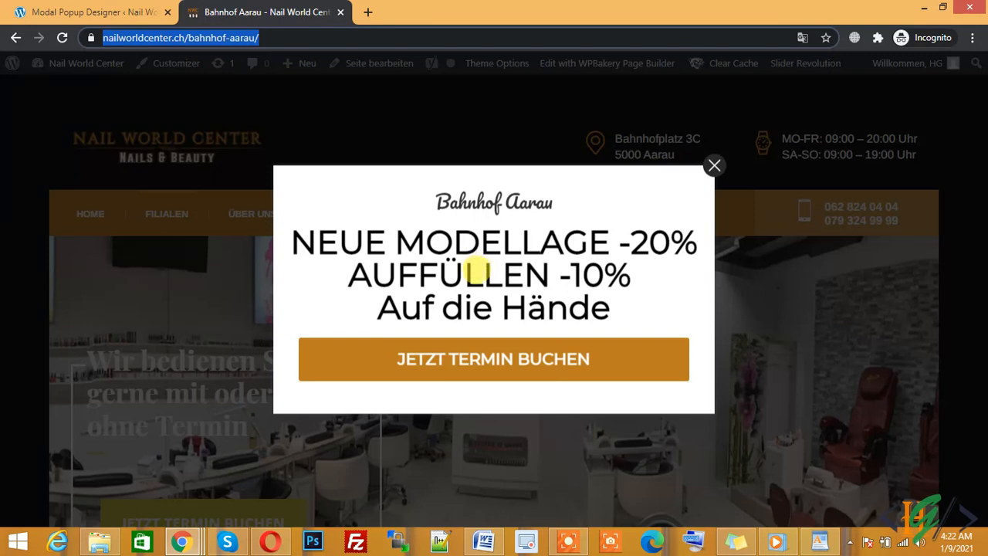
click(146, 10)
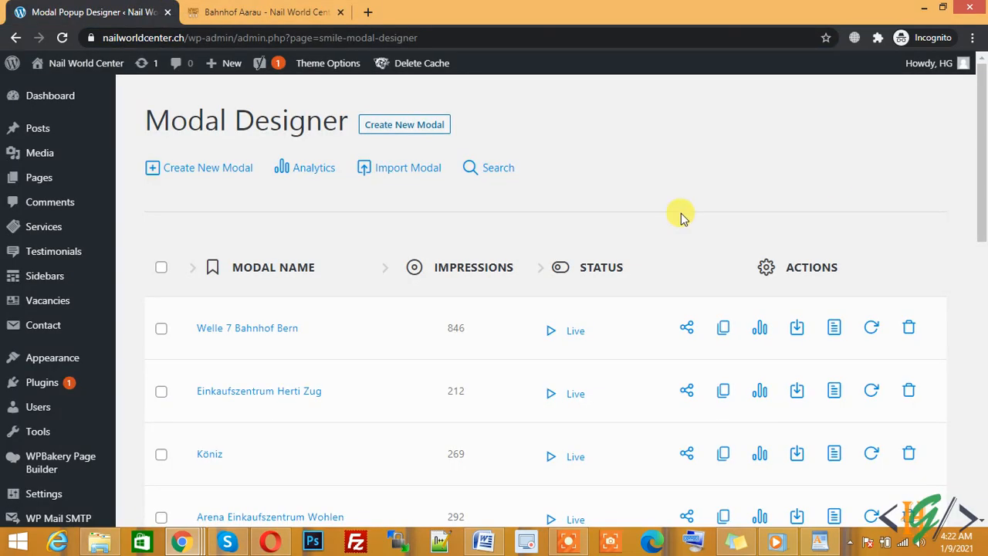
Open the Bahnhof Aarau modal for editing in a new tab and compare it with the popup on the live page
drag(982, 139, 984, 233)
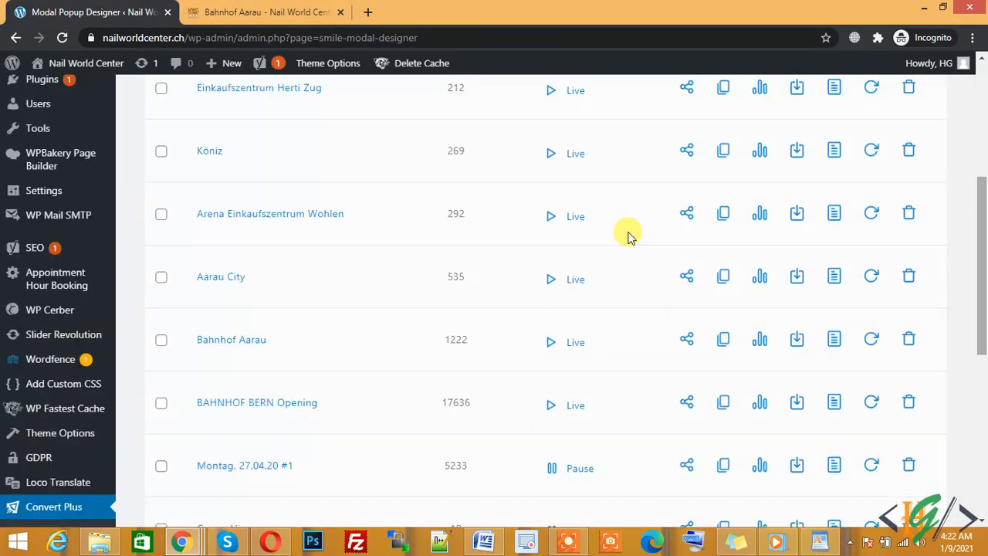
click(252, 341)
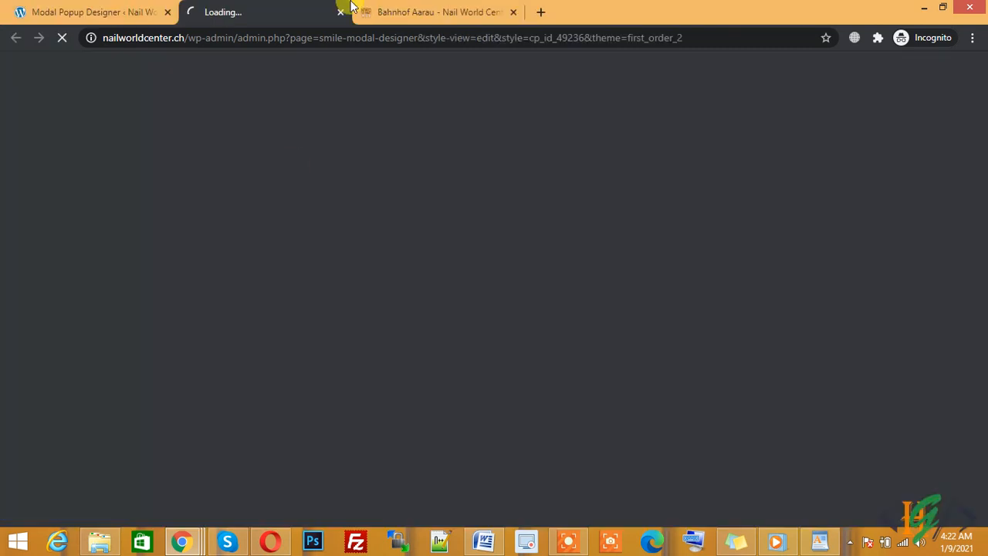
click(437, 10)
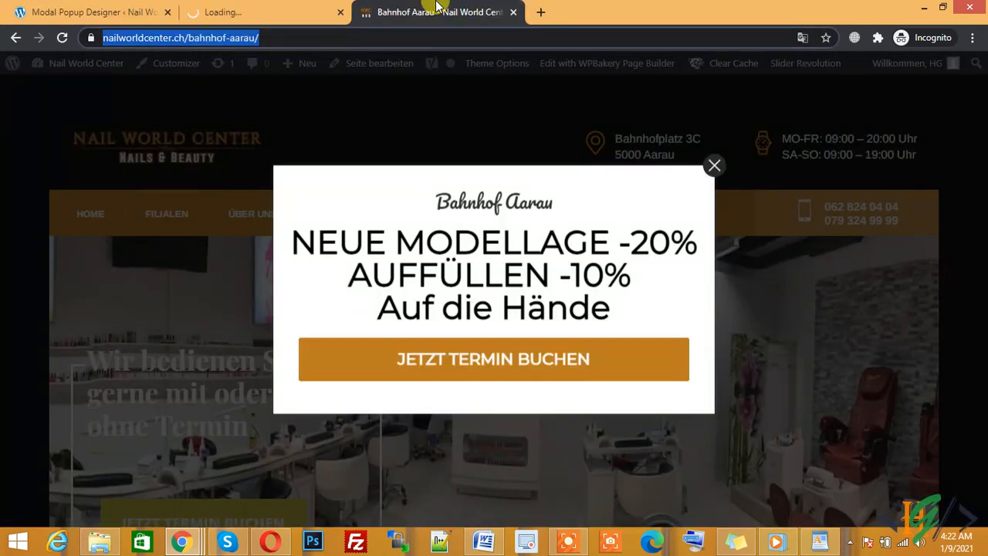
click(257, 10)
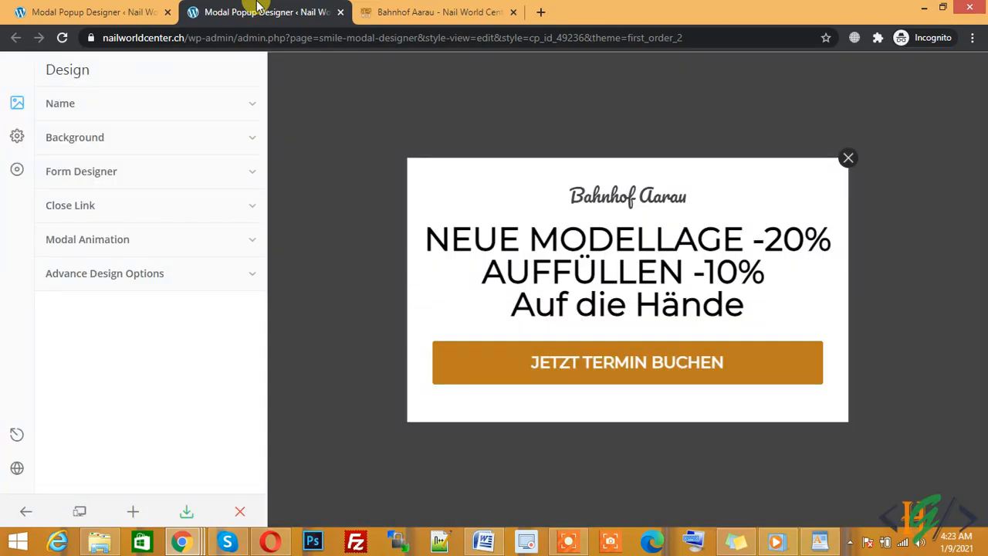
Try to append "1" to the headline line "Auf die Hände" and save the modal
click(736, 292)
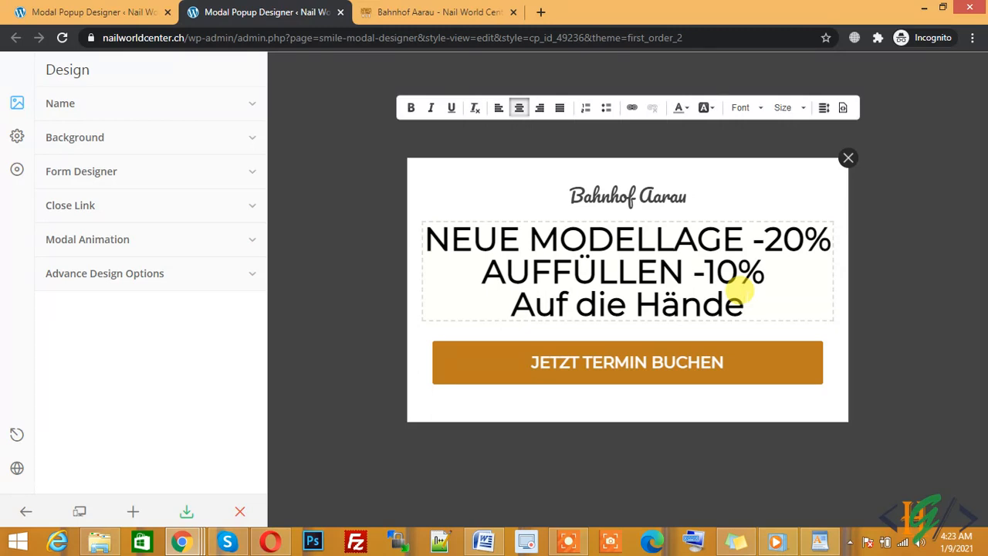
text(1)
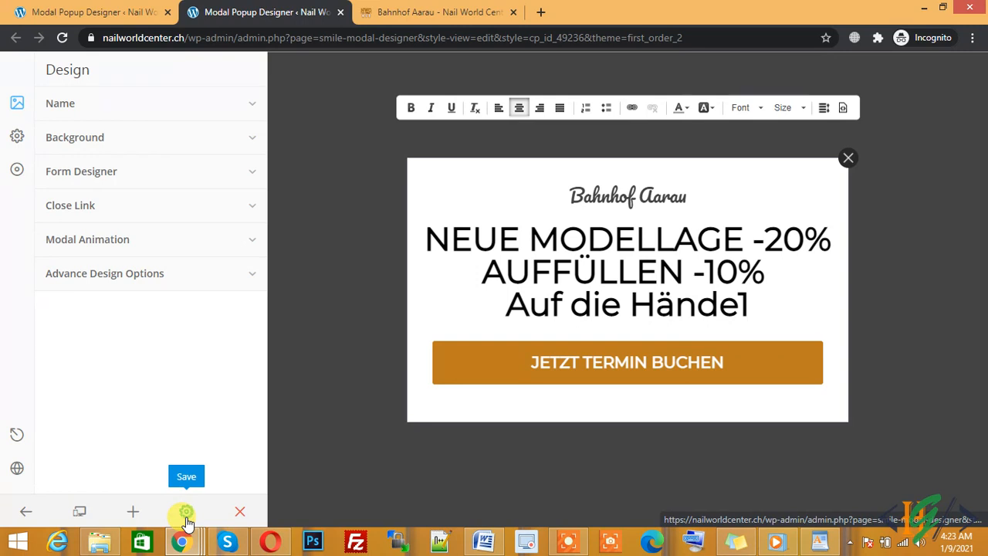
click(187, 520)
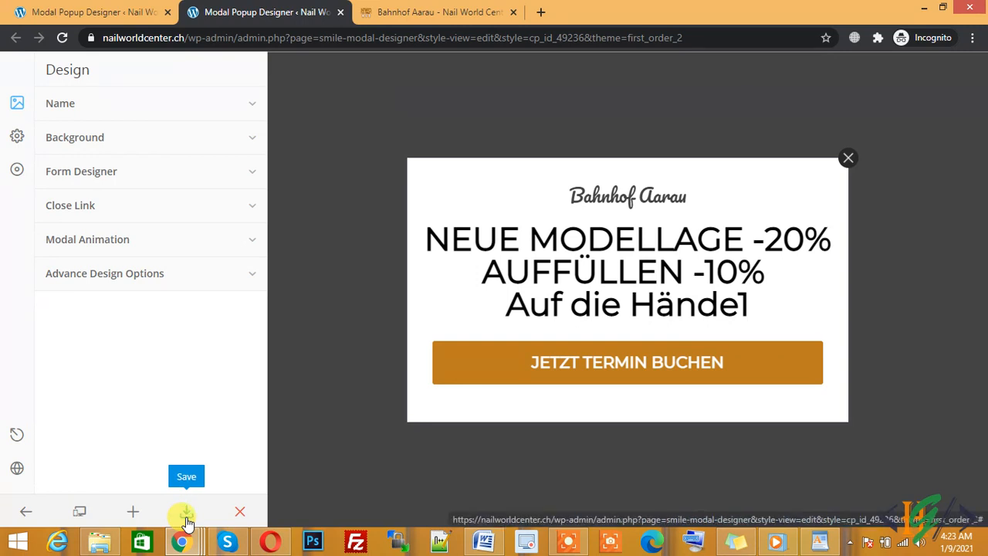
Rename the design as "Bahnhof Aarau1" and save the modal
click(214, 105)
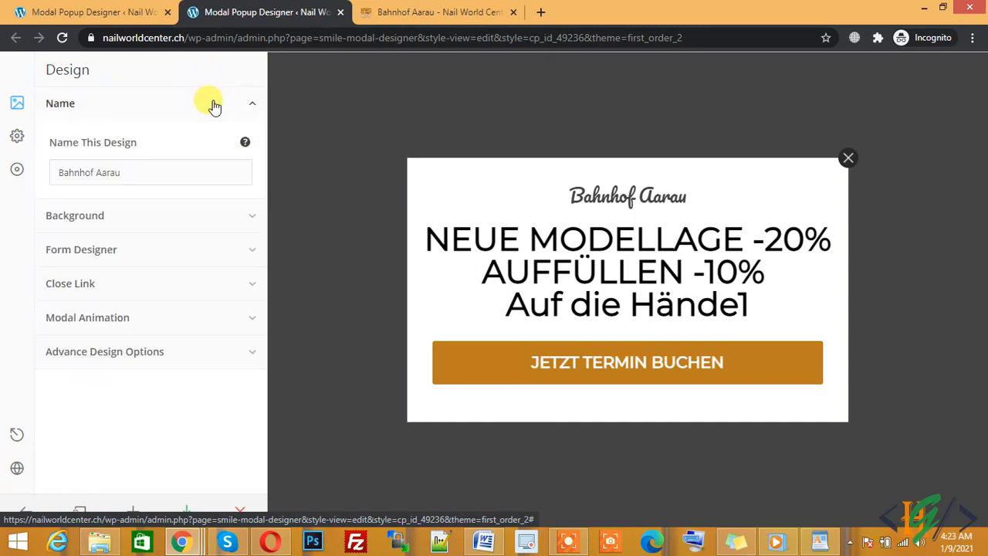
text(1)
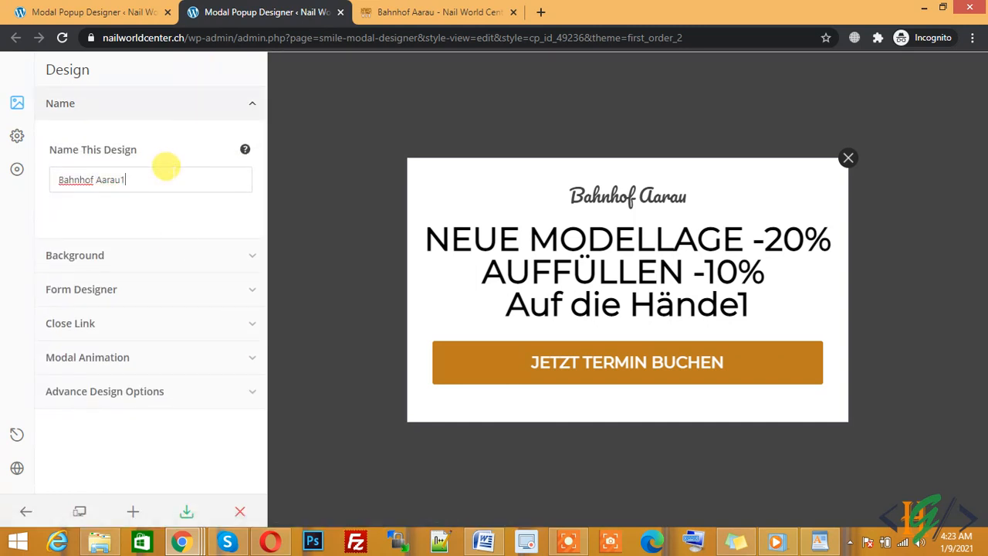
click(188, 511)
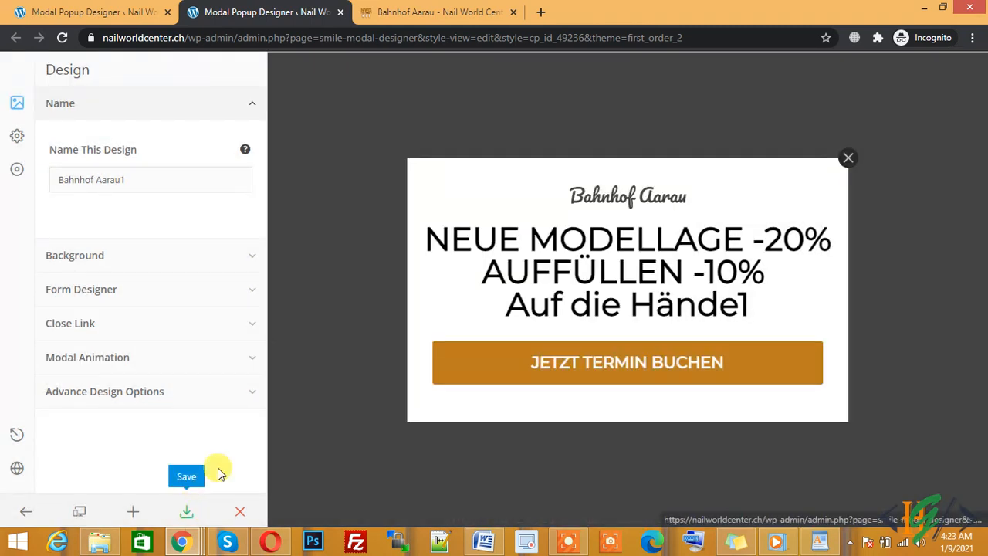
Reload the modal editor and check whether the edited headline and design name were saved
click(330, 37)
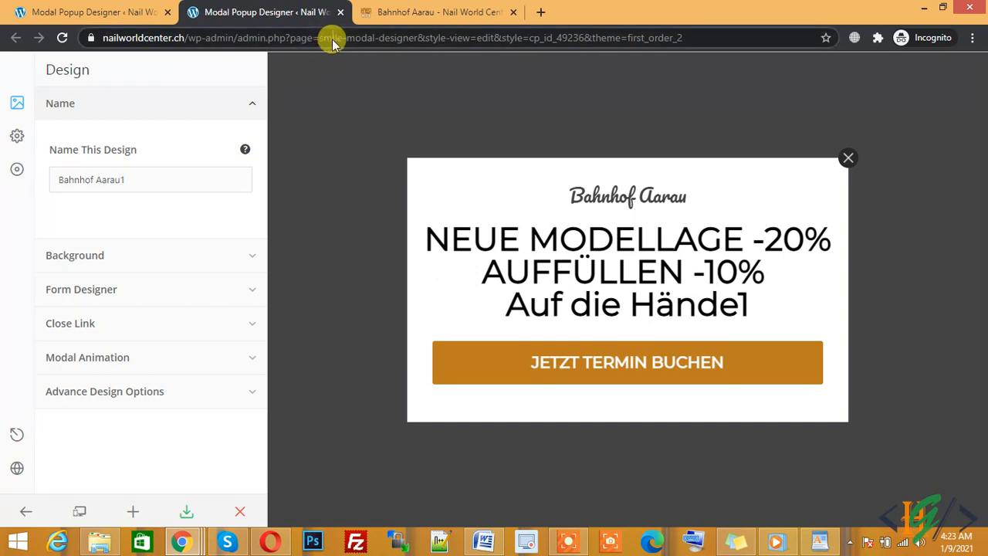
key(Return)
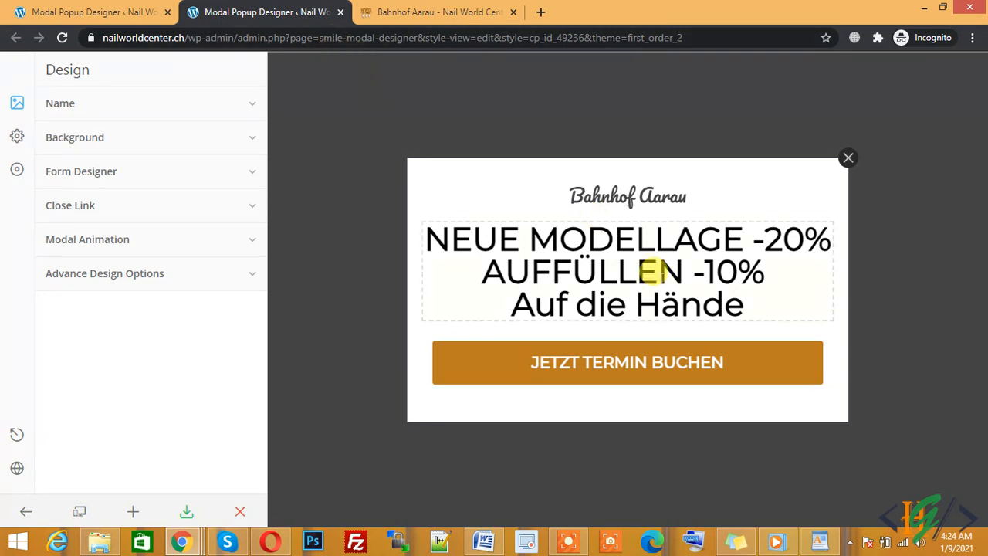
click(743, 302)
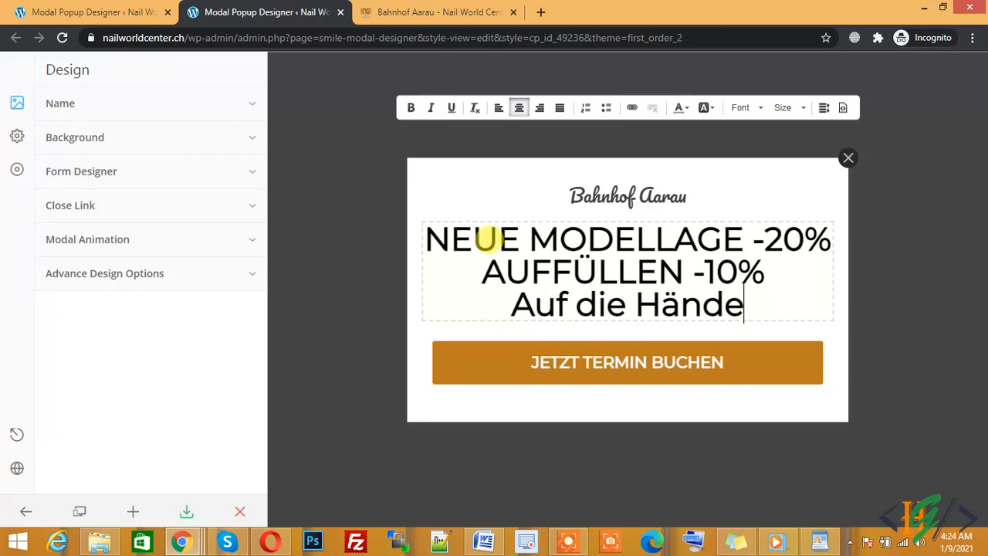
click(179, 107)
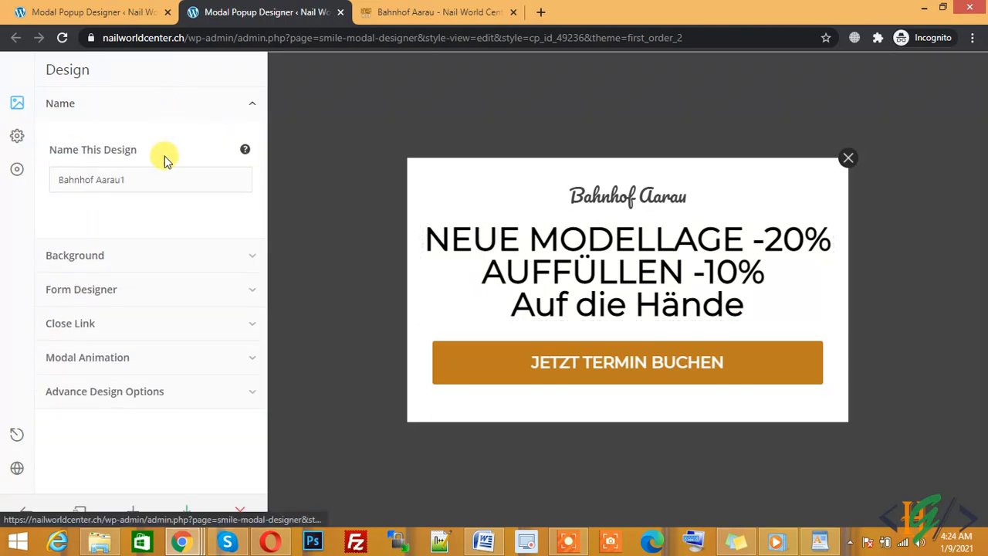
click(154, 173)
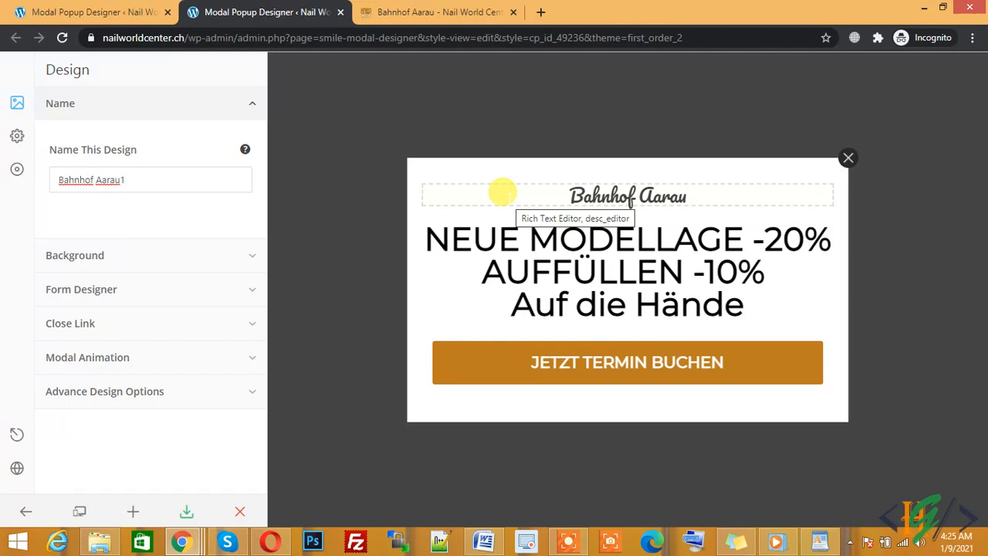
Return to the WordPress admin's modal list and open the page for adding new plugins
click(108, 12)
mouse_move(404, 63)
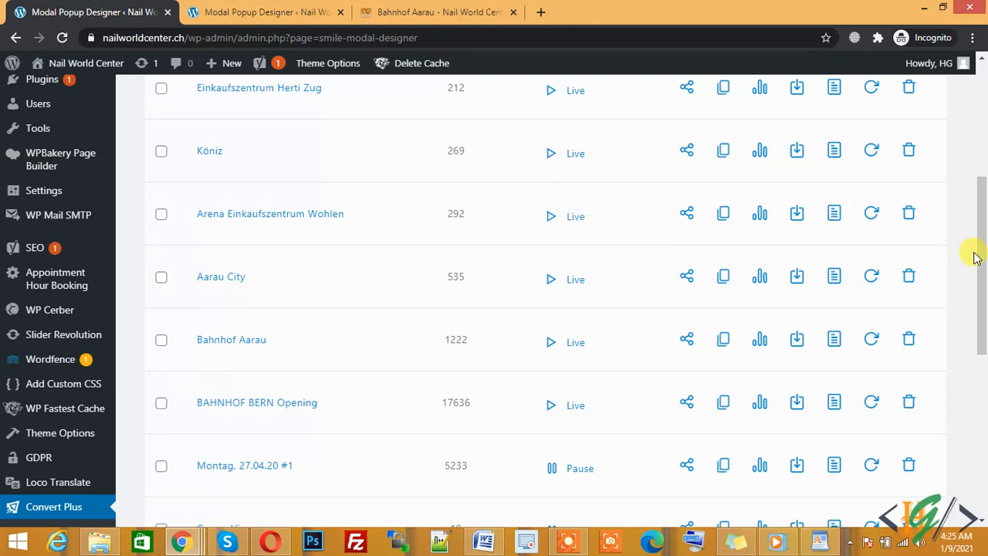
drag(985, 261, 984, 222)
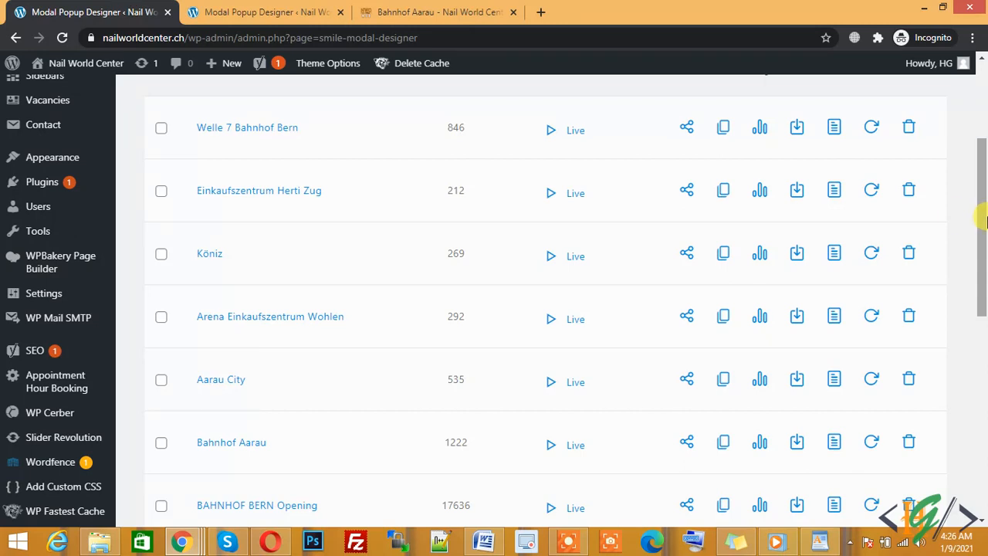
drag(984, 219, 984, 222)
mouse_move(65, 187)
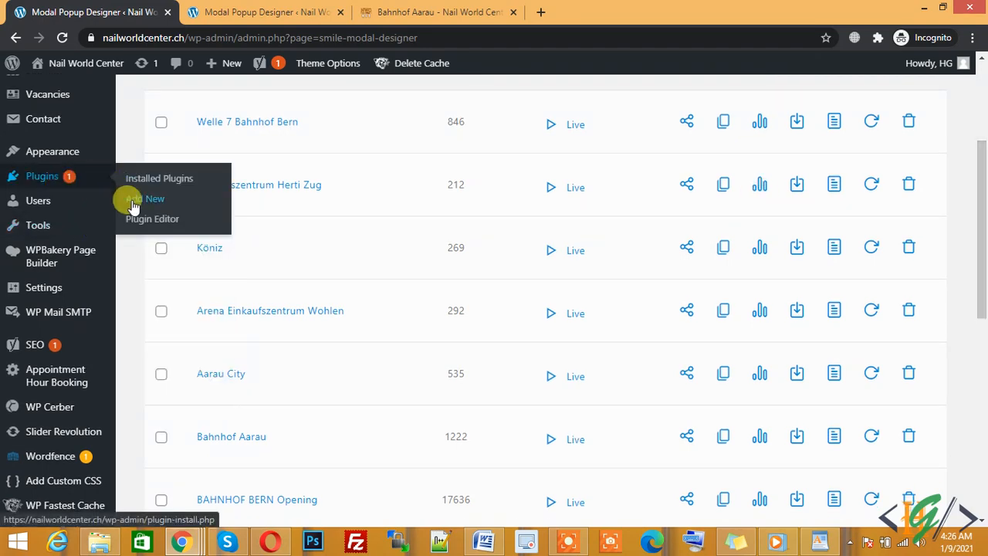
click(133, 203)
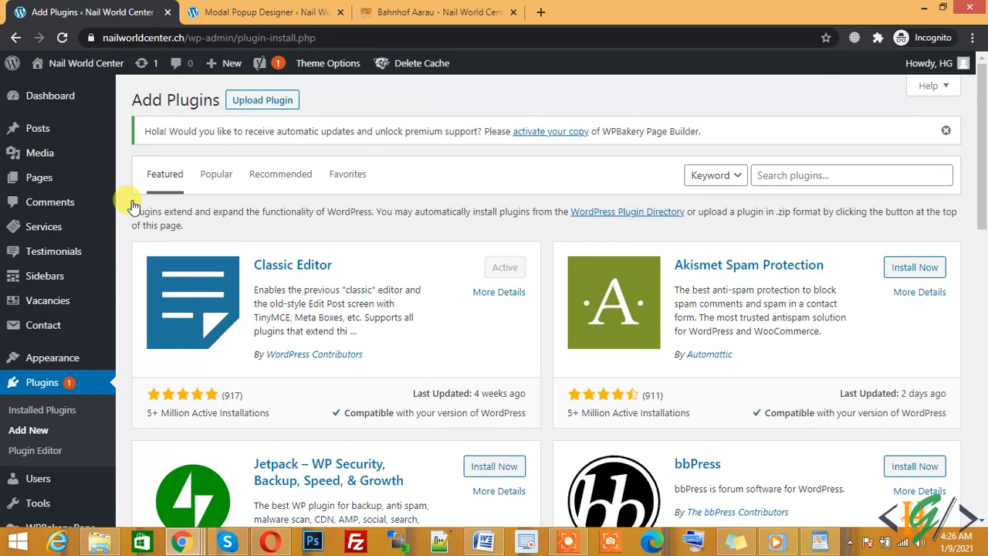
Search the plugin directory for "WP Downgrade"
click(801, 166)
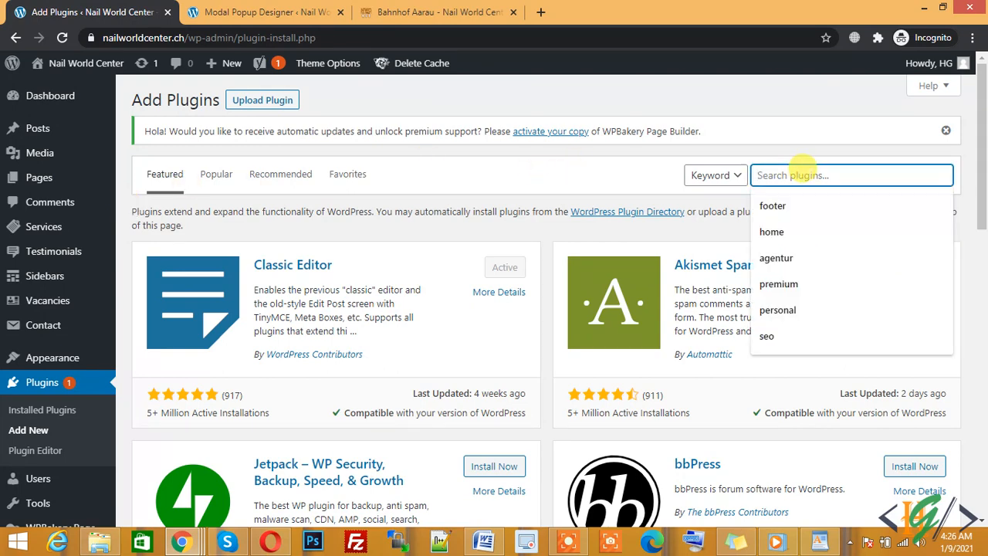
text(wp)
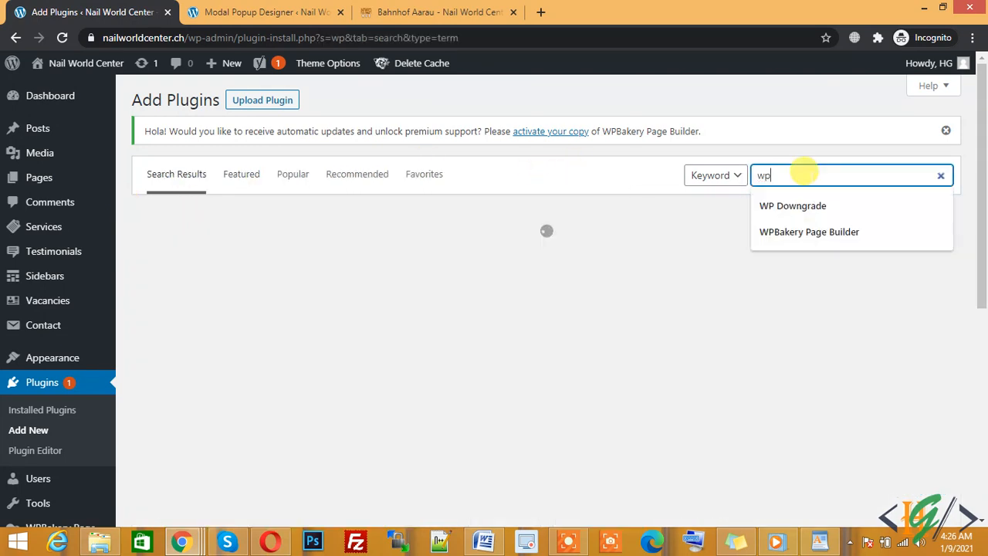
click(811, 209)
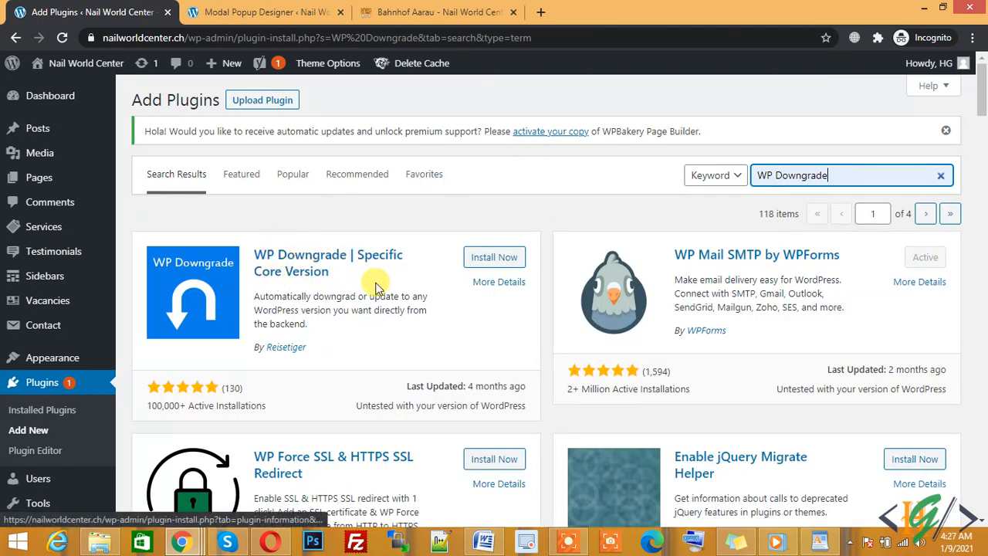
Install and activate the "WP Downgrade | Specific Core Version" plugin
click(491, 261)
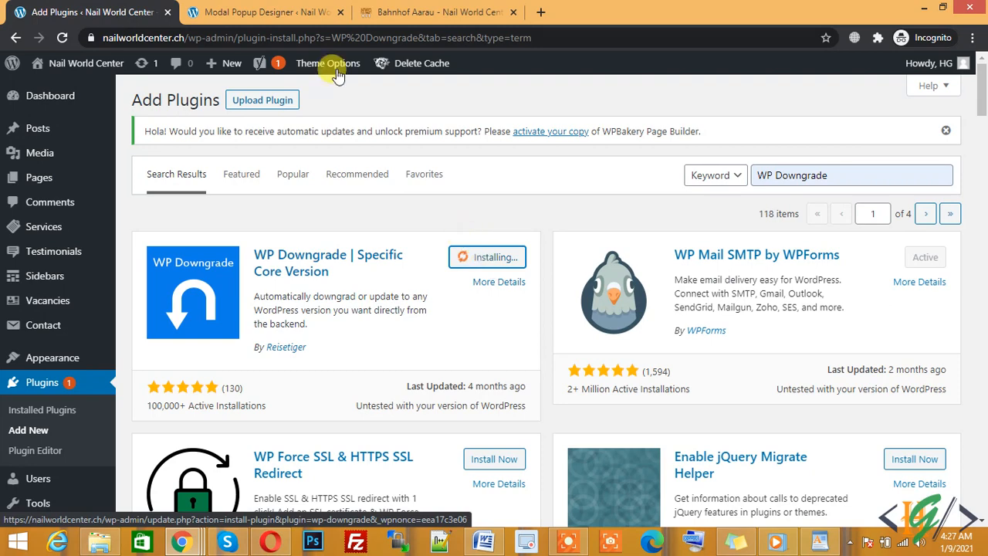
click(263, 11)
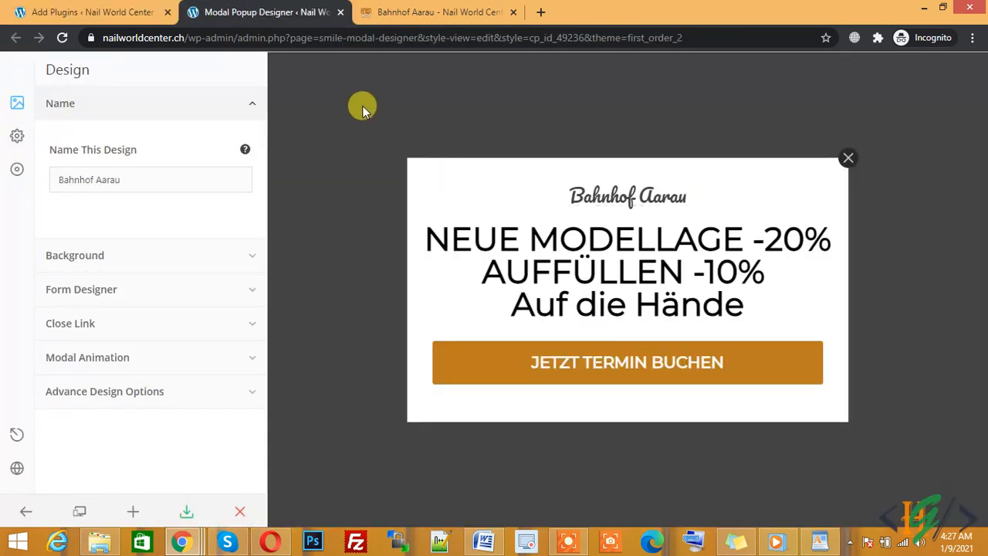
click(154, 7)
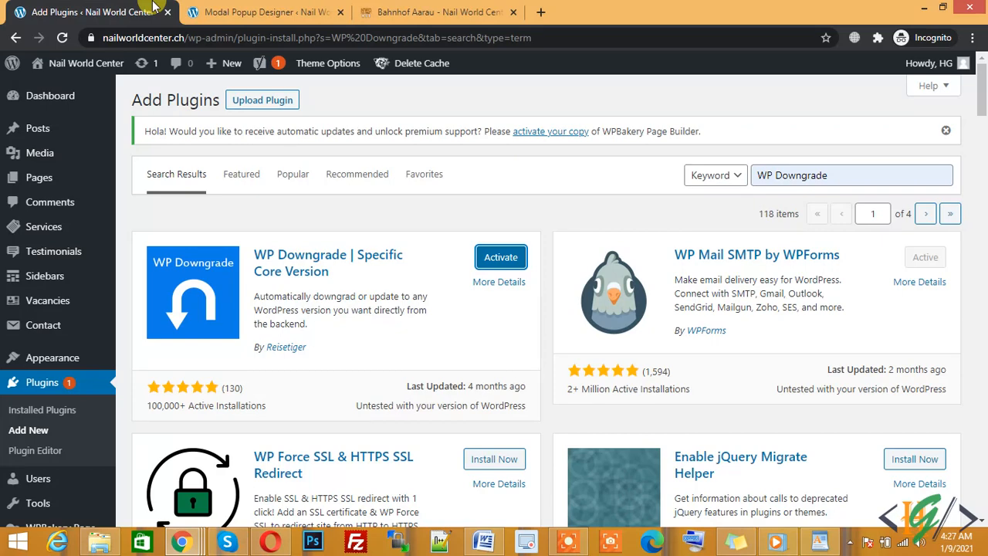
click(492, 260)
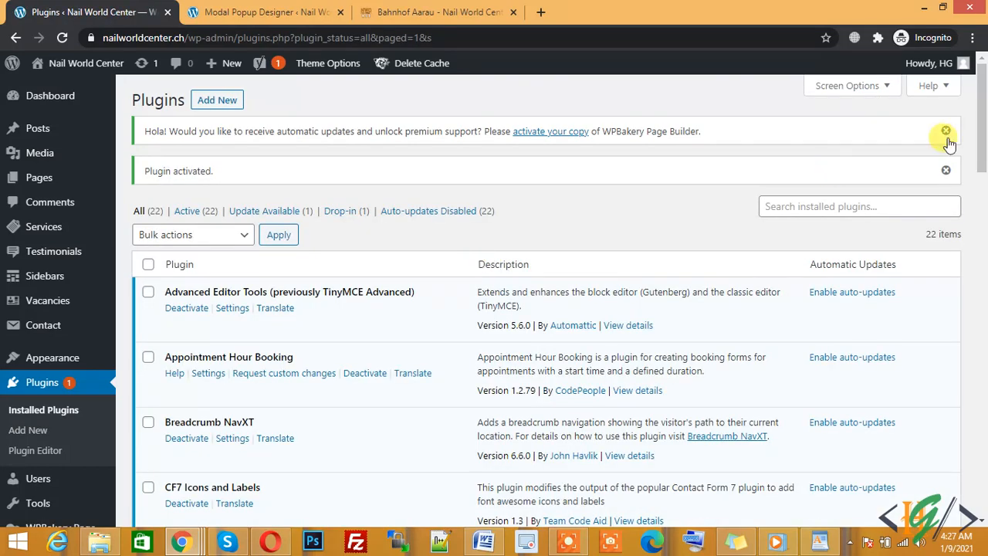
Open the WP Downgrade options and go to the WordPress target version
drag(983, 120, 985, 326)
mouse_move(61, 139)
mouse_move(54, 158)
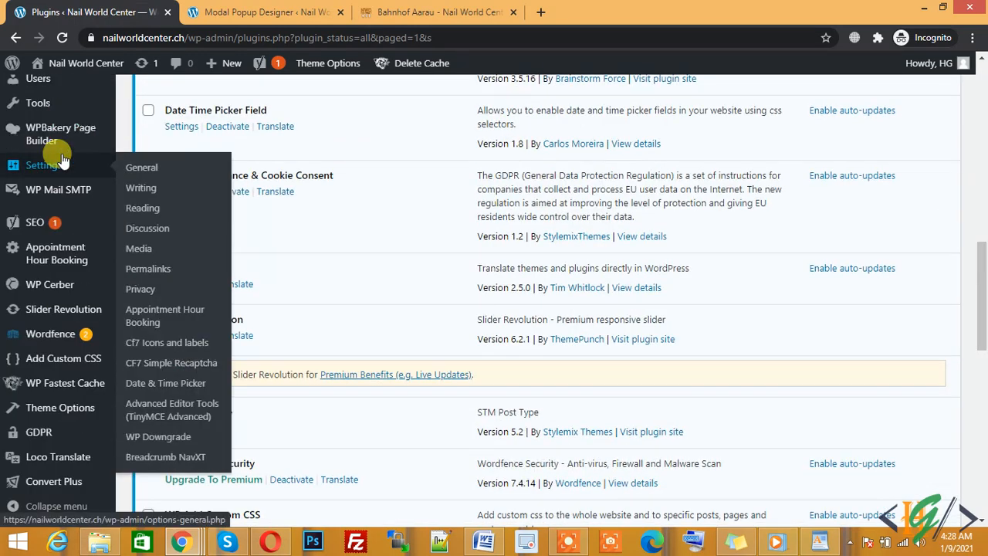
click(166, 445)
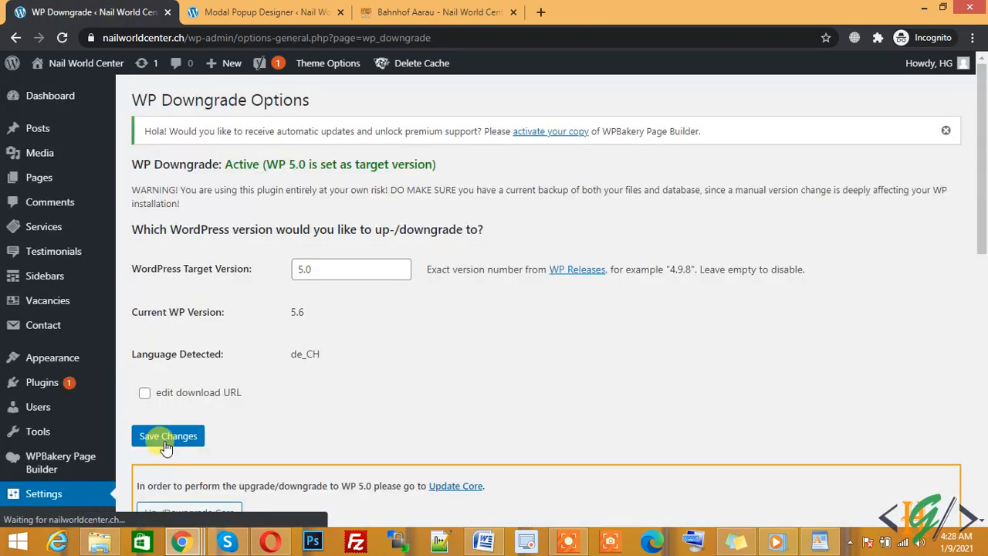
click(315, 263)
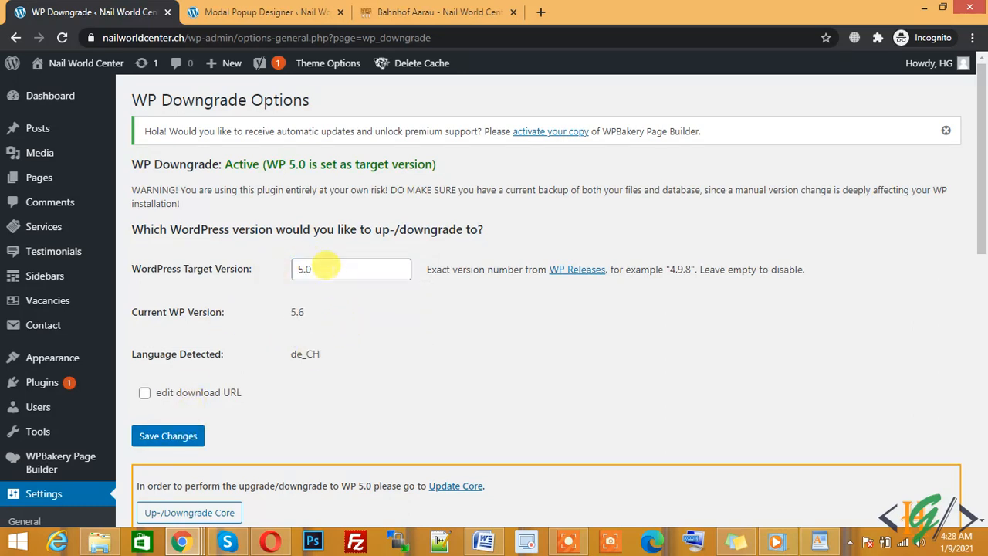
Open the linked WP Releases archive in a new tab to look up exact WordPress version numbers
right_click(568, 272)
click(586, 279)
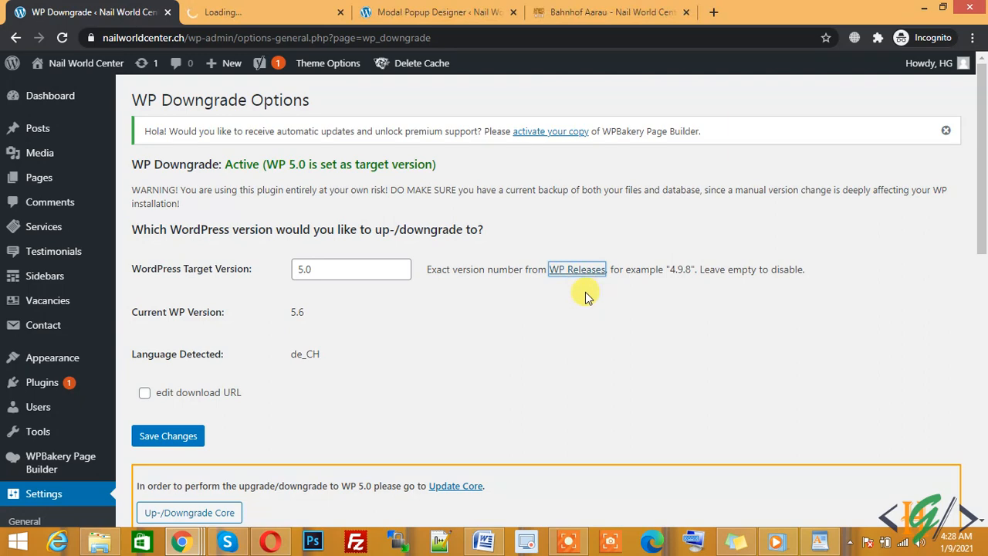
click(263, 9)
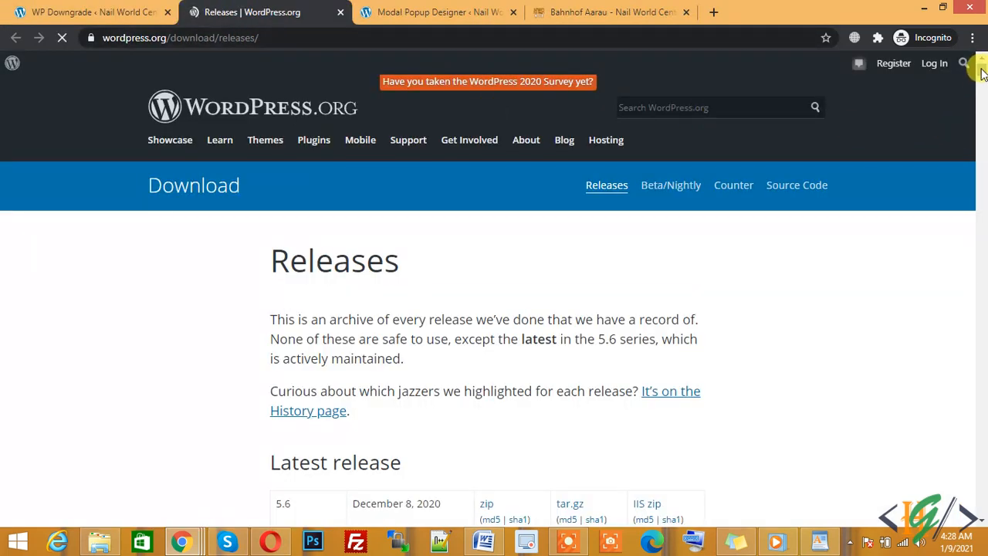
Look through the release archive's version numbers, then save 5.0 as the WordPress target version in the WP Downgrade options
scroll(973, 68, down, 7)
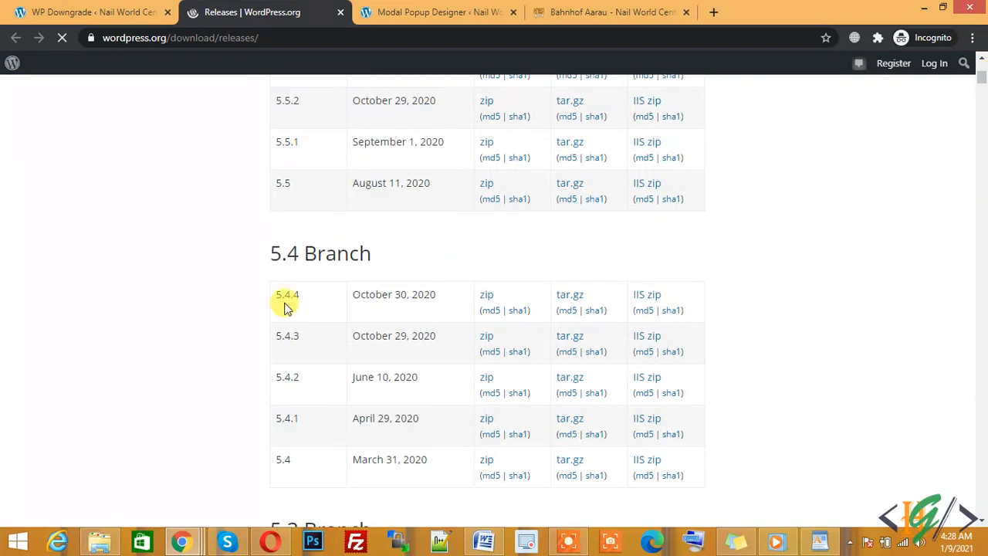
click(136, 11)
double_click(321, 267)
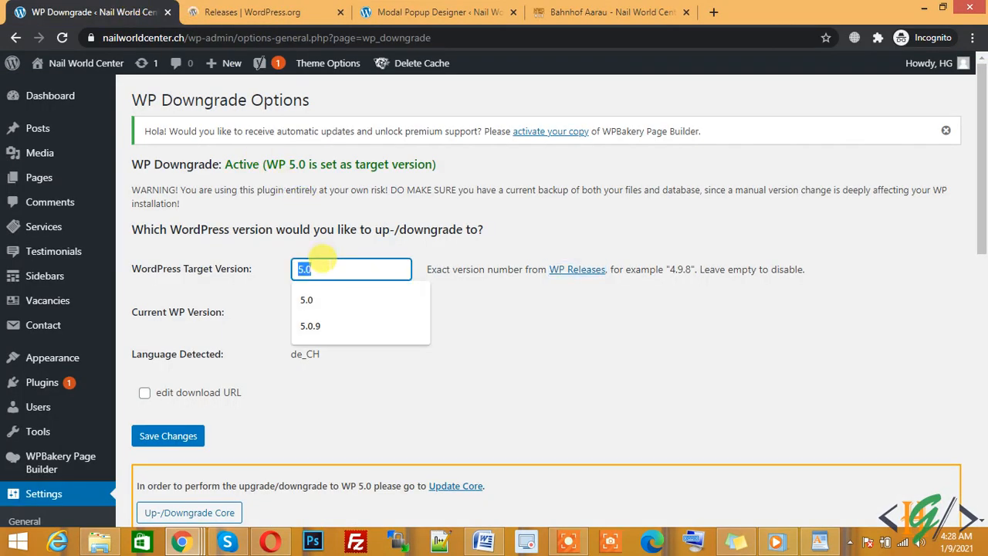
click(202, 355)
click(185, 437)
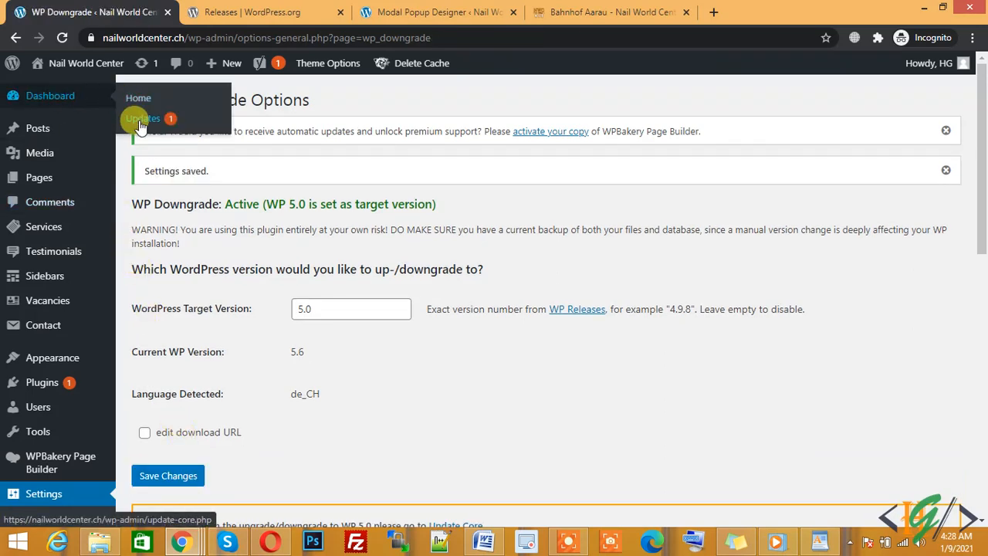
Re-install the WordPress core as version 5.0–de_CH from the WordPress Updates page
click(141, 121)
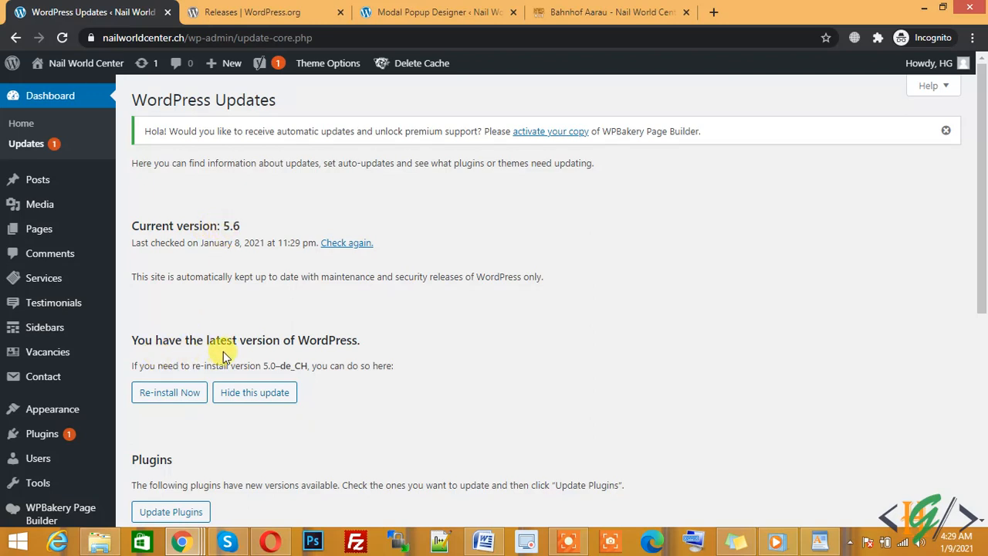
click(177, 394)
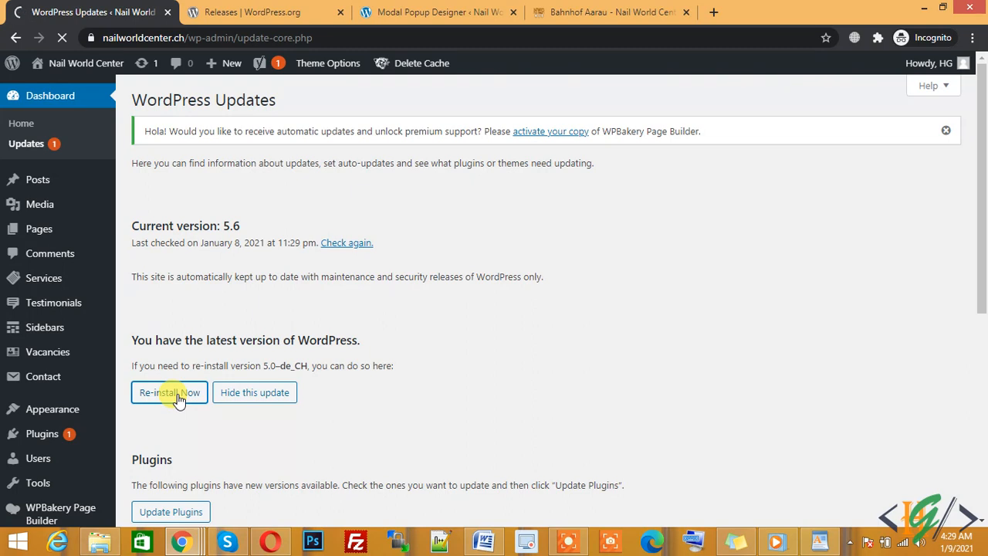
click(432, 11)
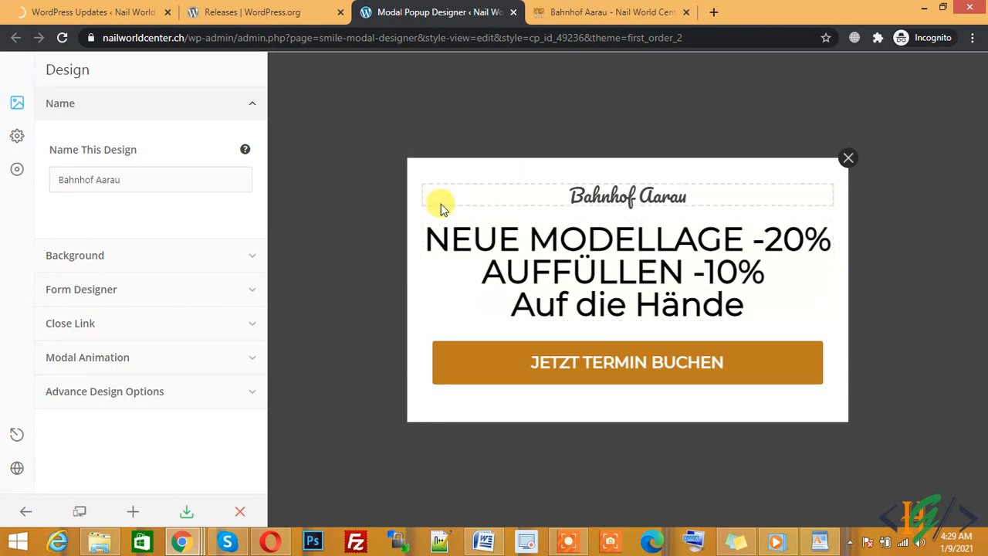
click(101, 8)
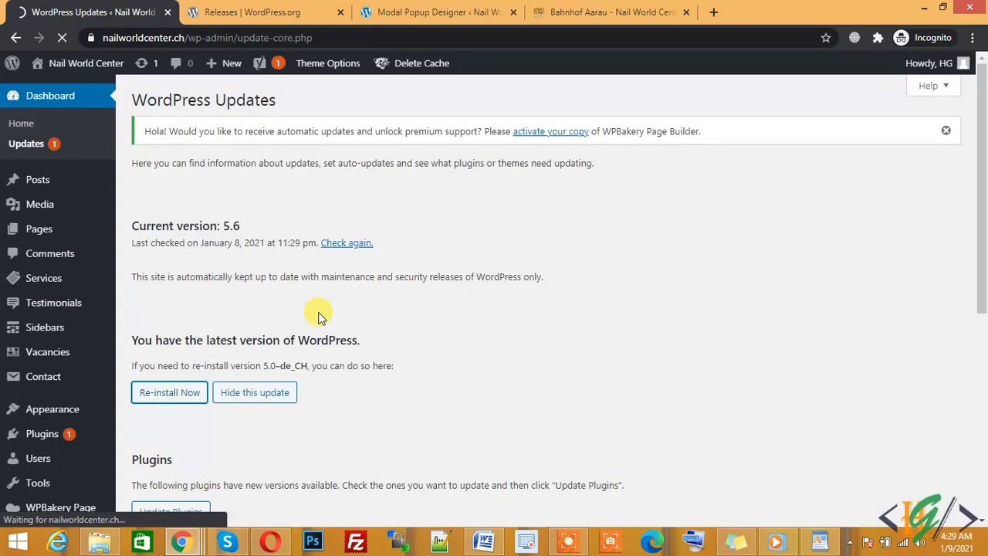
scroll(982, 232, down, 5)
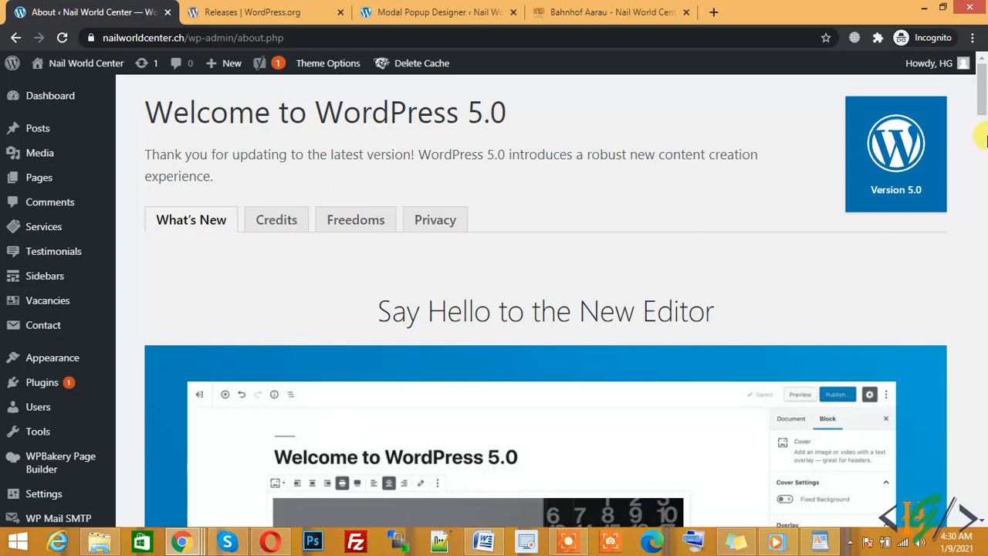
Reload the Bahnhof Aarau popup designer, append "1" to the line "Auf die Hände" and save the design
click(454, 10)
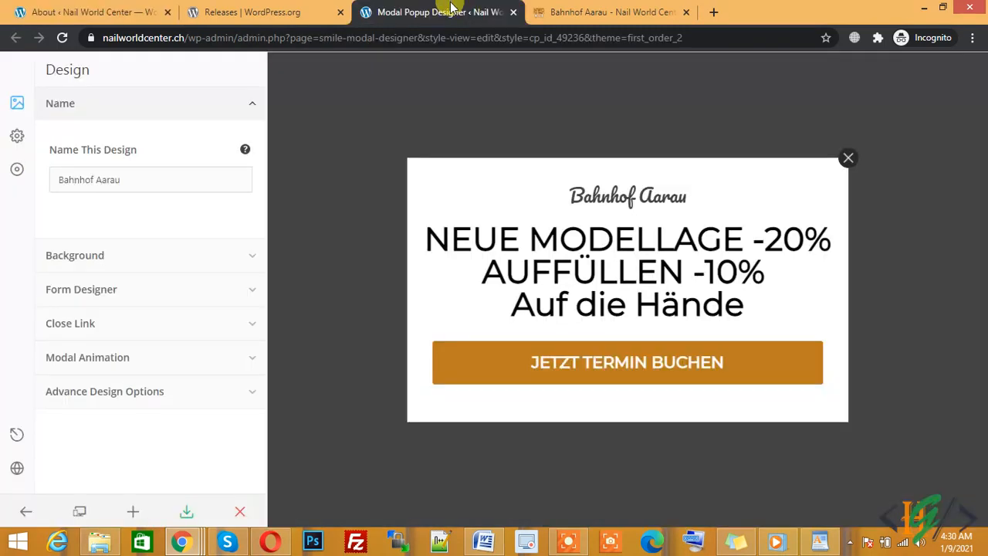
click(440, 41)
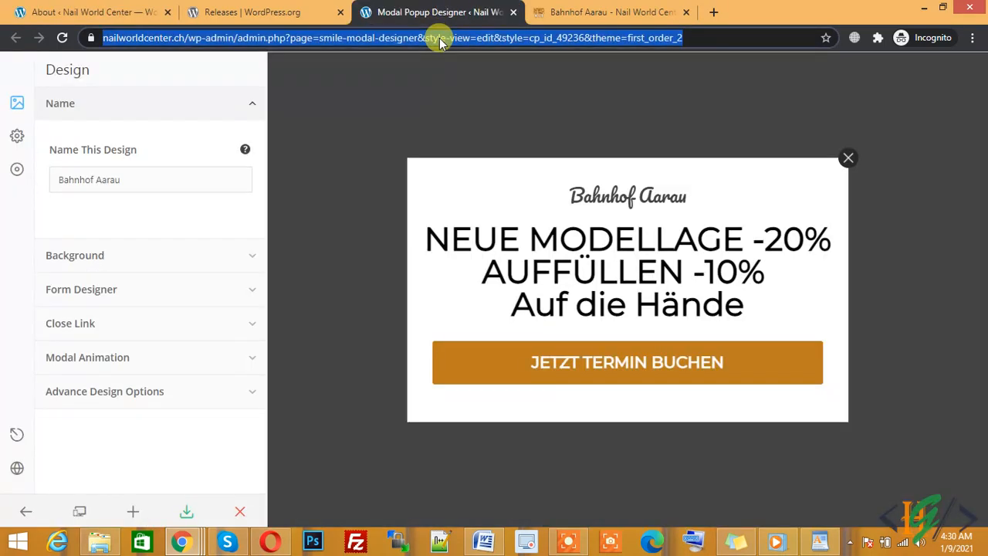
key(Return)
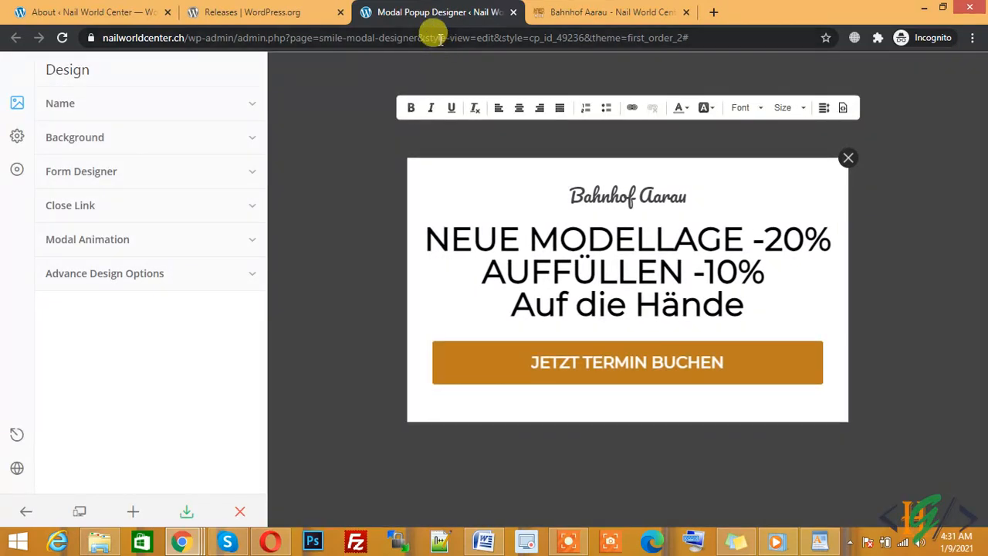
click(749, 303)
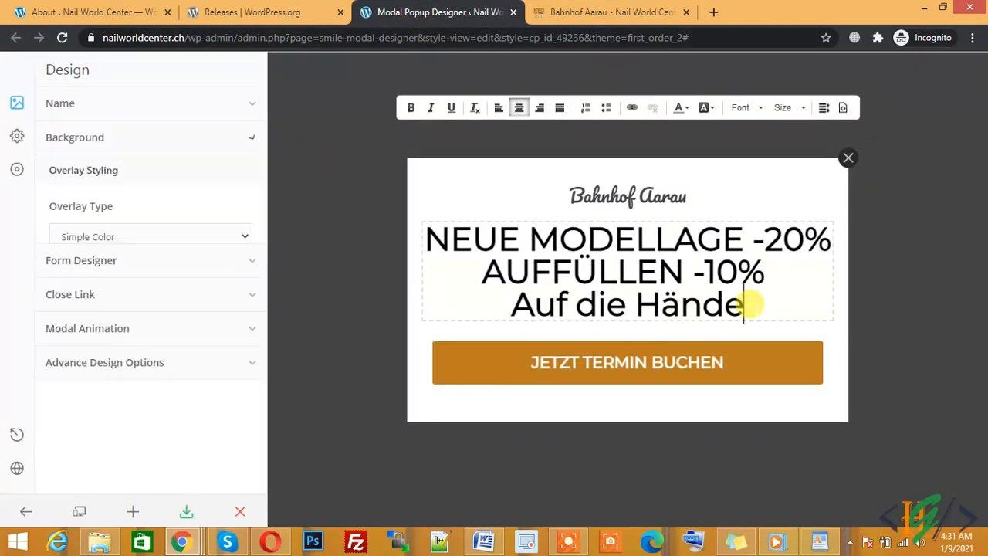
text(1)
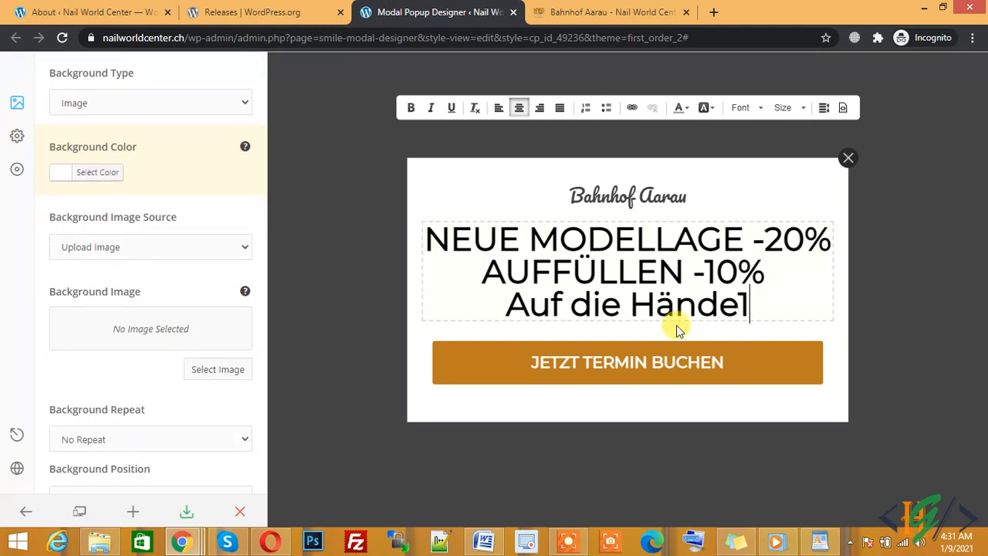
click(190, 513)
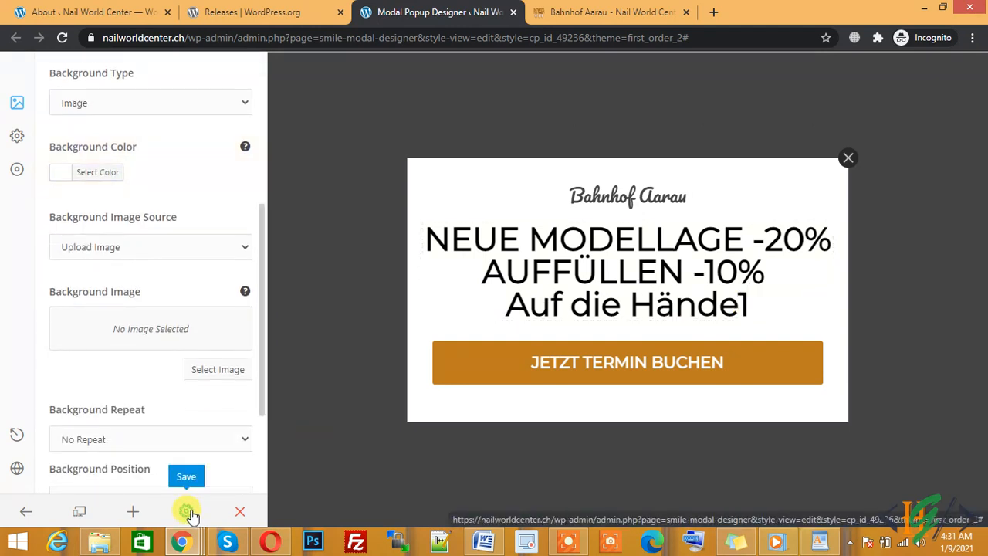
Reload the popup designer and the live Bahnhof Aarau page to check the edited last line of the popup text
click(413, 41)
key(Return)
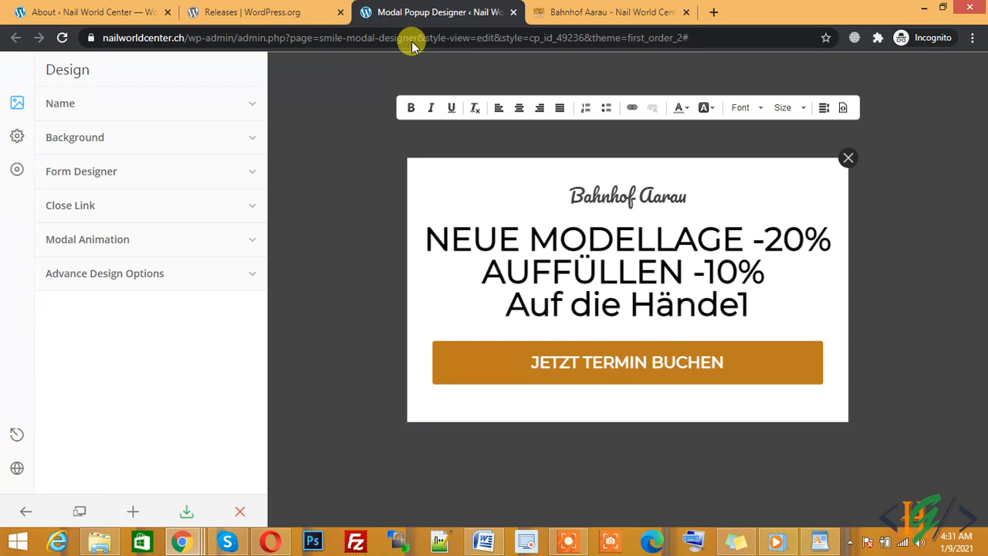
click(560, 13)
key(Return)
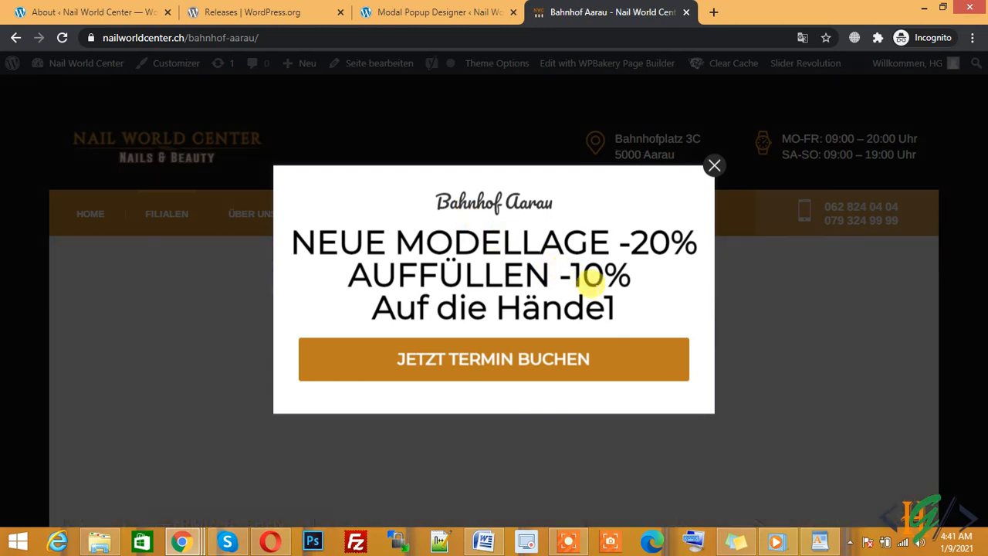
drag(616, 298, 604, 296)
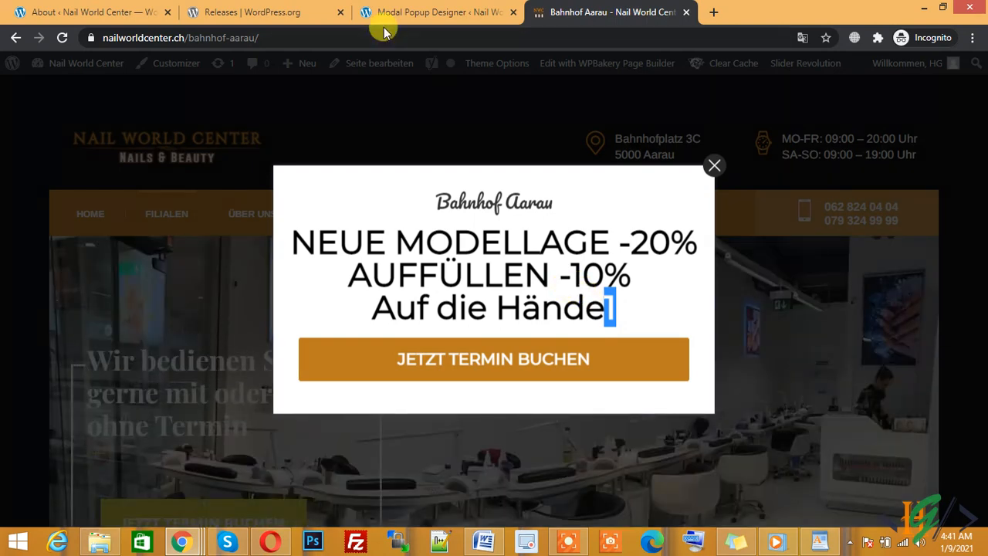
Deactivate the WP Downgrade plugin in the site's installed plugins list
click(132, 8)
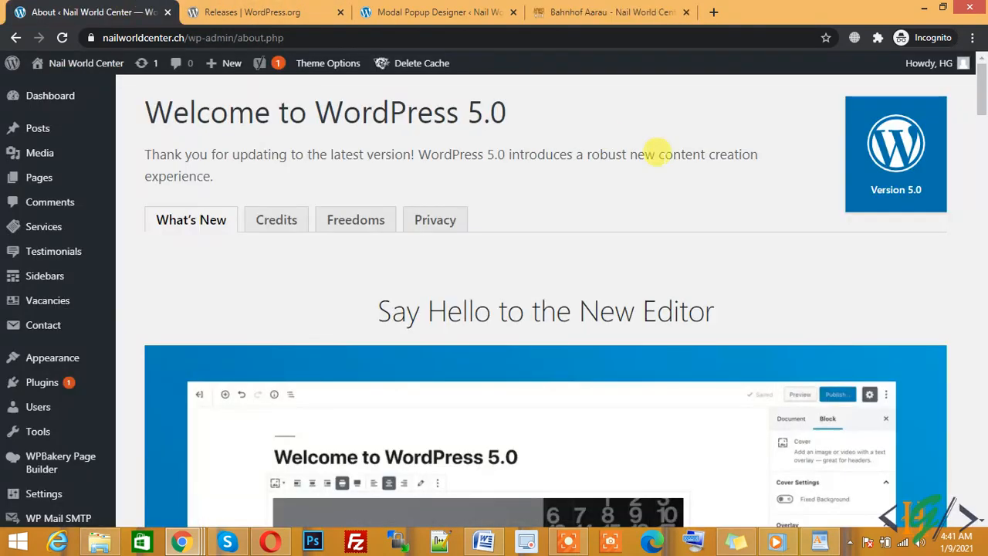
scroll(983, 151, down, 1)
scroll(986, 151, down, 5)
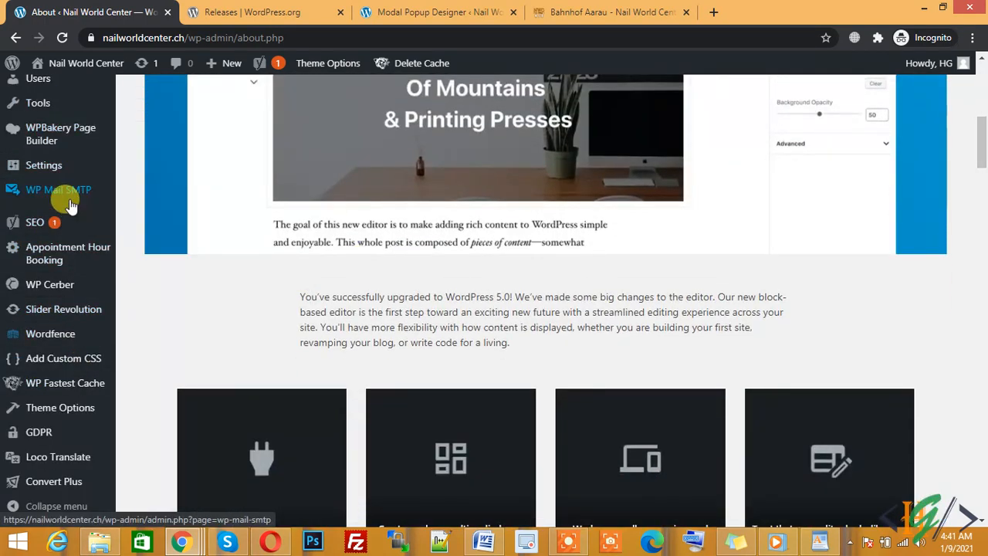
mouse_move(66, 261)
scroll(66, 255, up, 1)
mouse_move(73, 148)
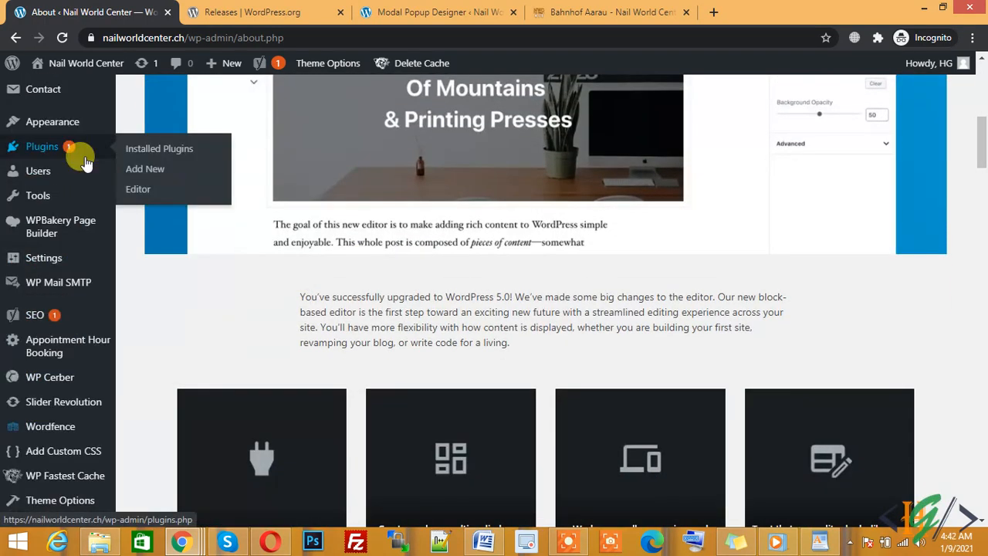
click(152, 155)
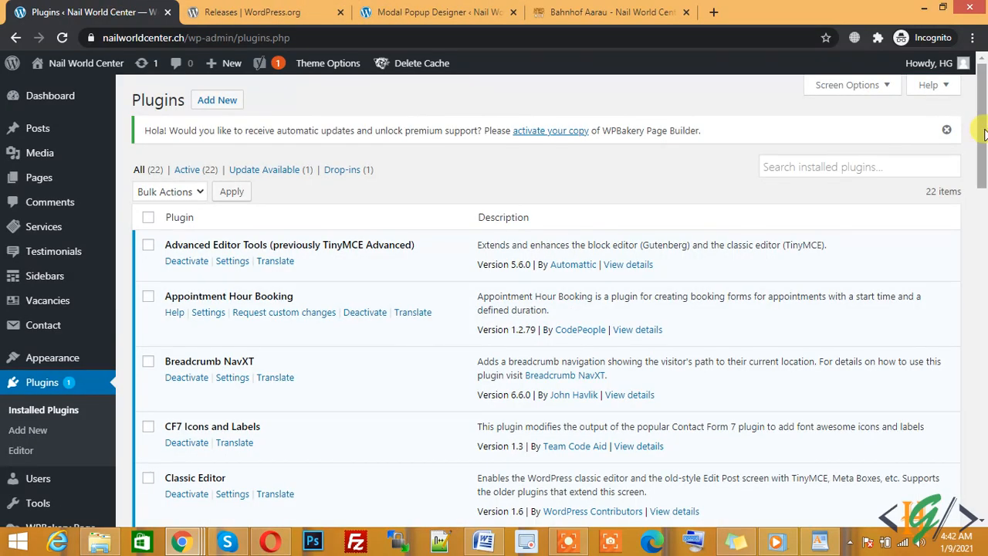
drag(984, 133, 984, 437)
click(185, 166)
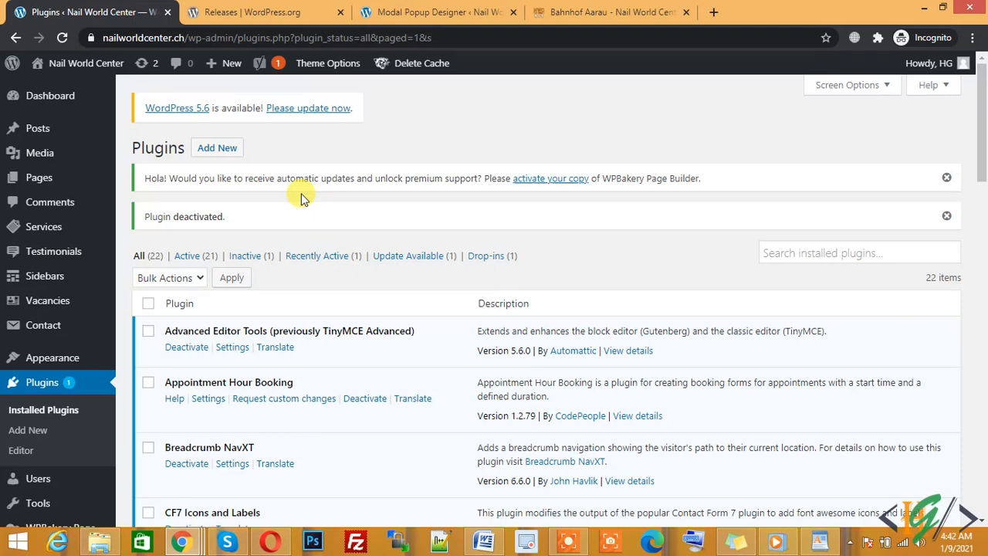
Update the WordPress core to version 5.6–de_CH and look over its What's New page
click(331, 112)
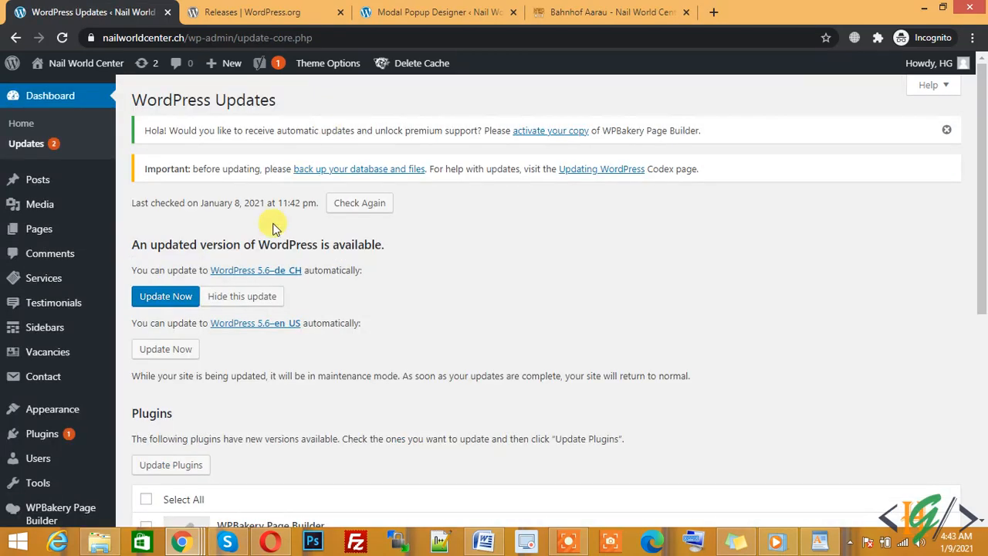
click(183, 301)
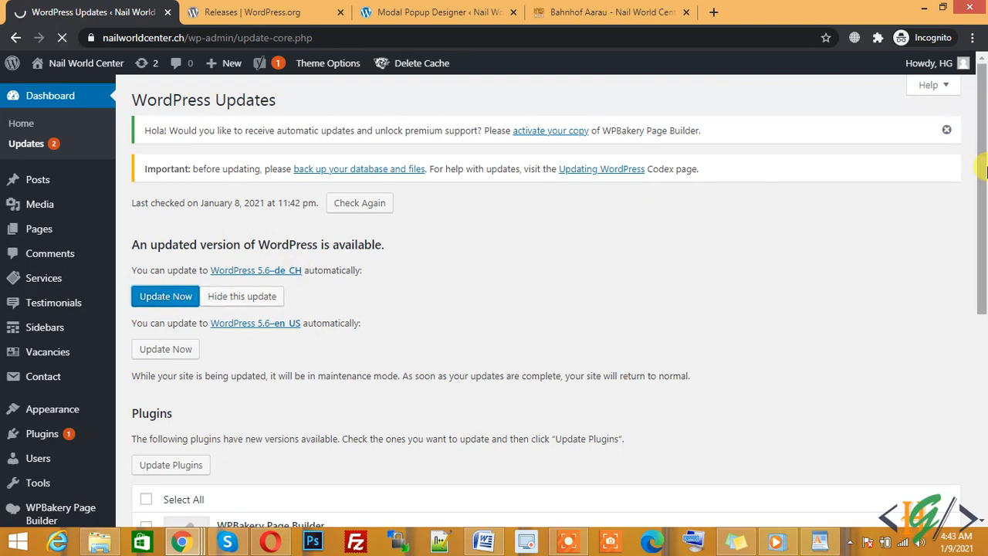
drag(984, 185, 984, 309)
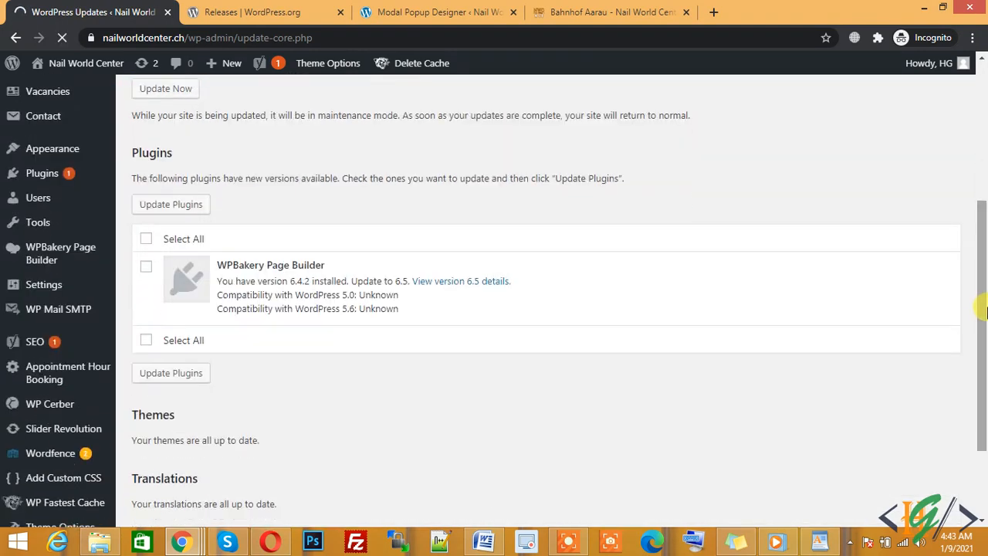
scroll(986, 311, down, 2)
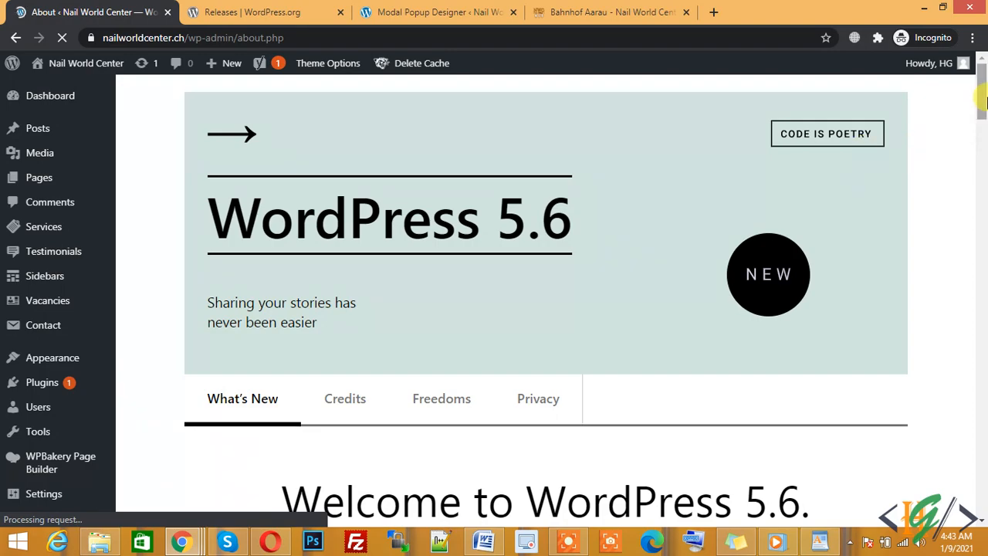
scroll(985, 116, down, 3)
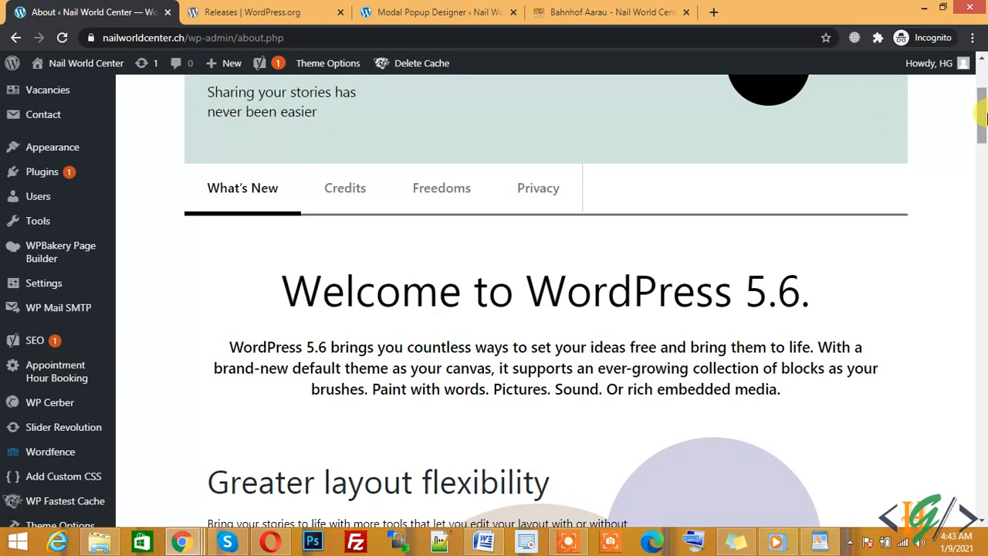
drag(984, 116, 983, 394)
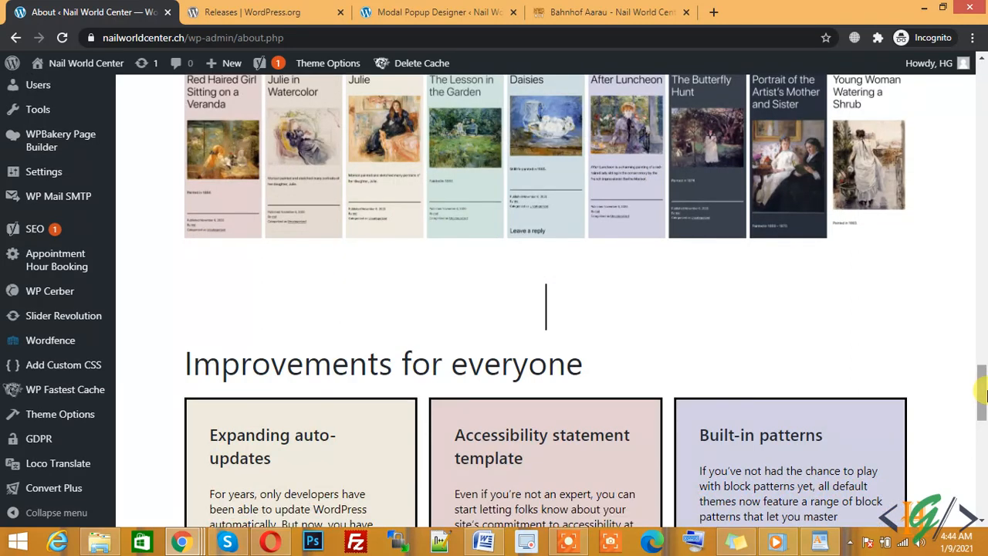
drag(984, 394, 983, 96)
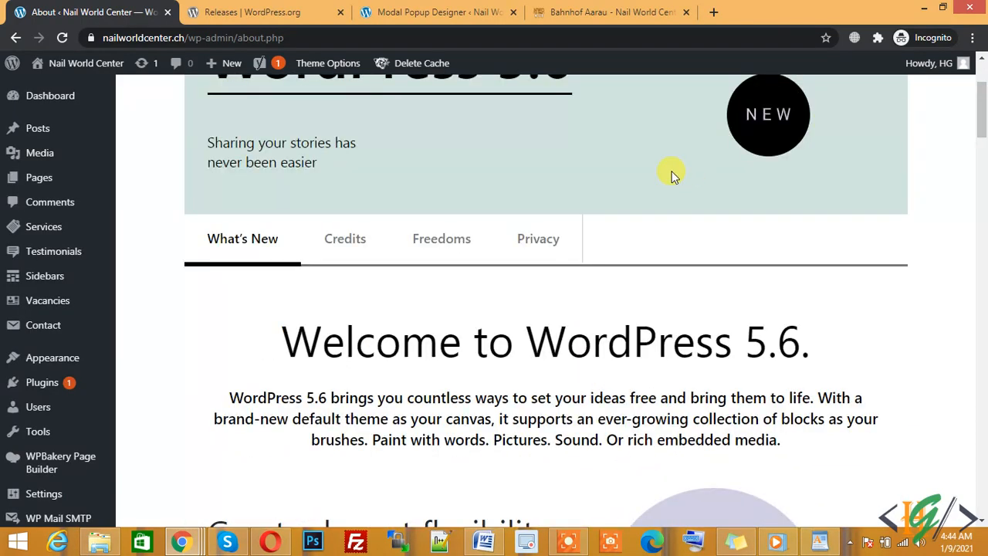